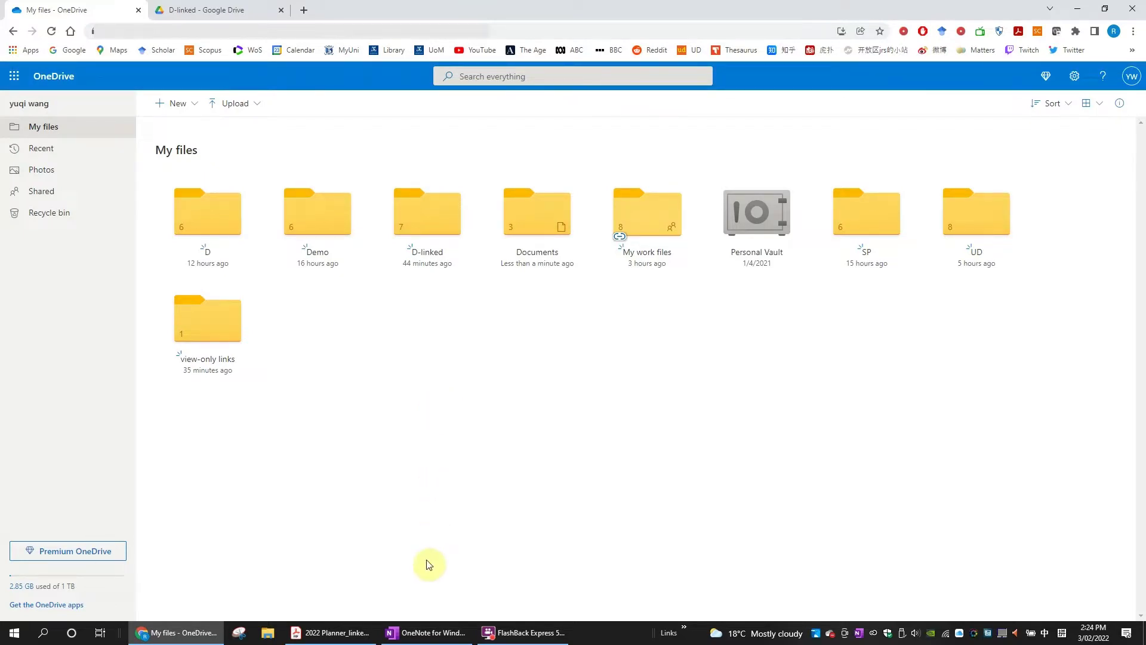
# - Check OneNote and OneDrive, then follow the Planner Download Link from the PDF to Google Drive
pyautogui.click(415, 634)
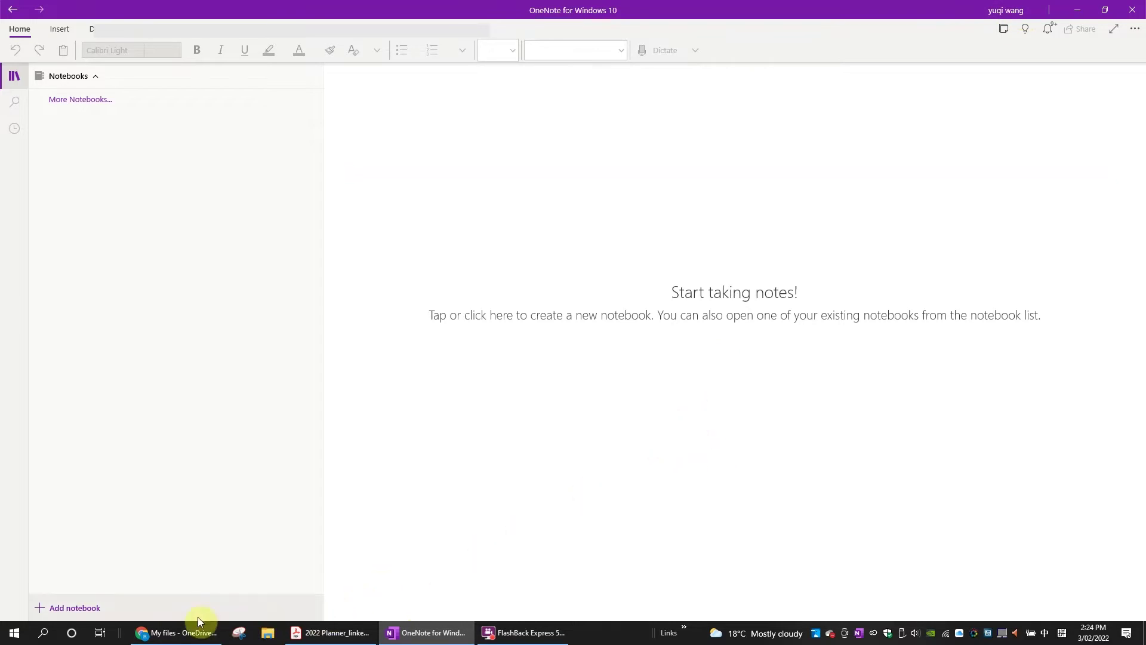
pyautogui.click(182, 634)
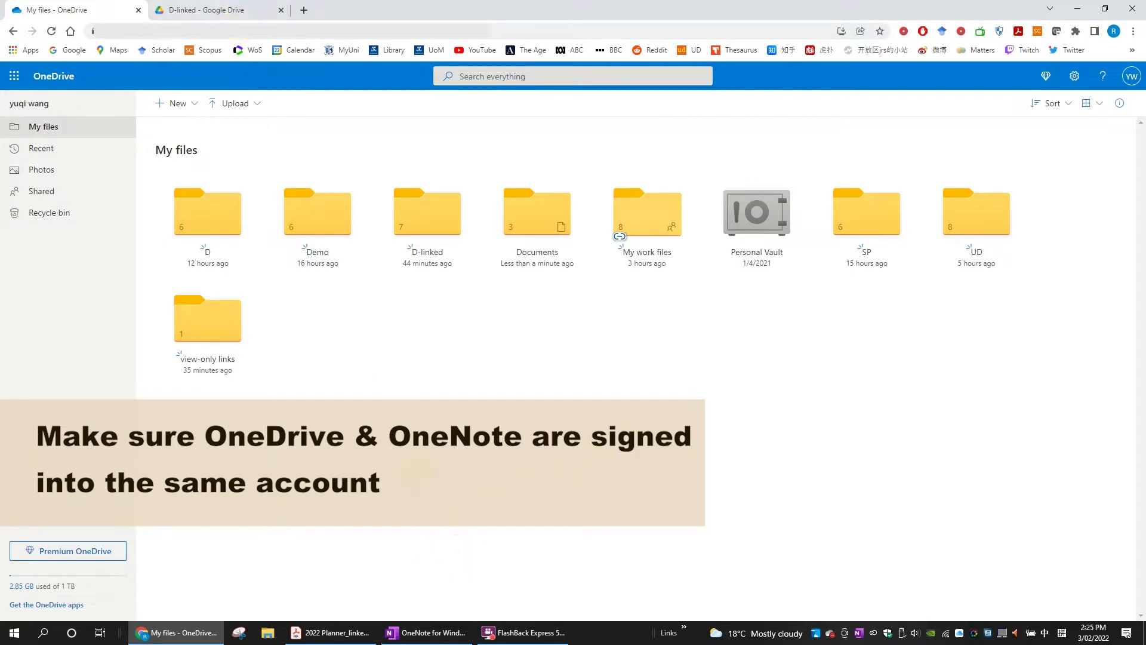
pyautogui.click(345, 635)
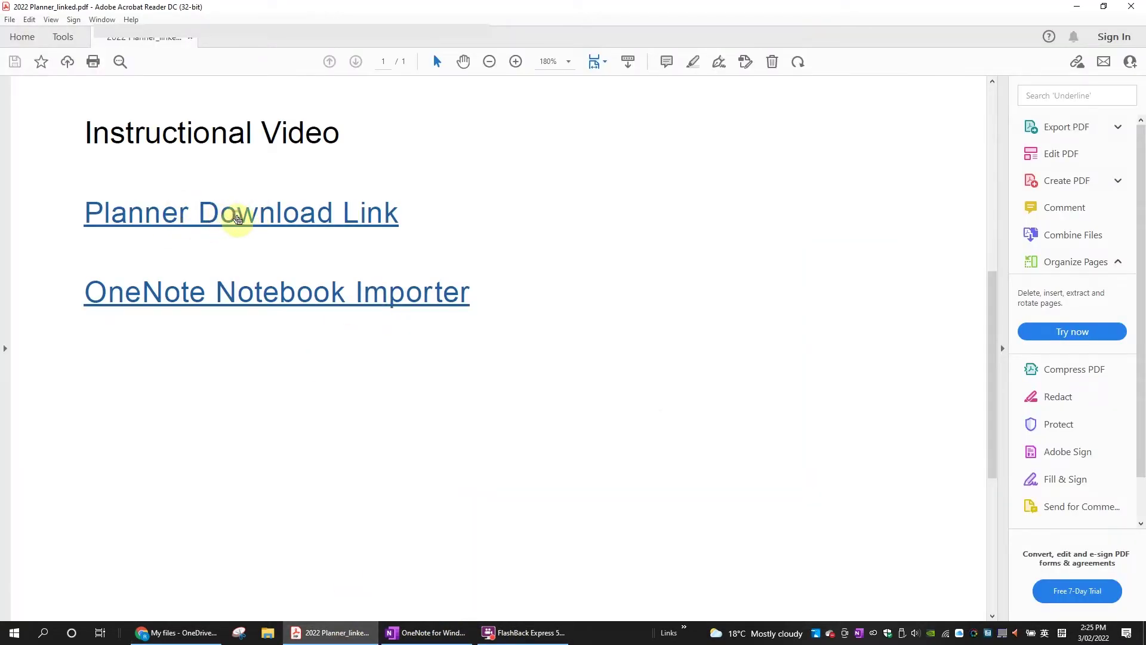
pyautogui.click(237, 218)
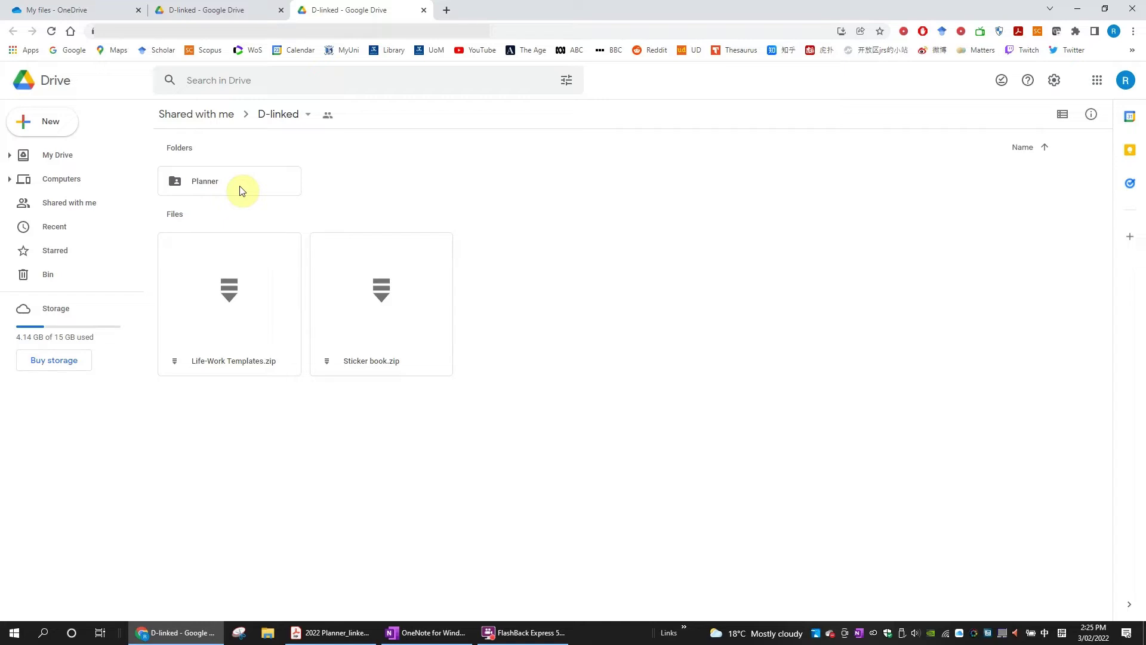
# - Show the Planner folder as a detailed list and select the 2022 boxed week-Monday zip
pyautogui.doubleClick(238, 189)
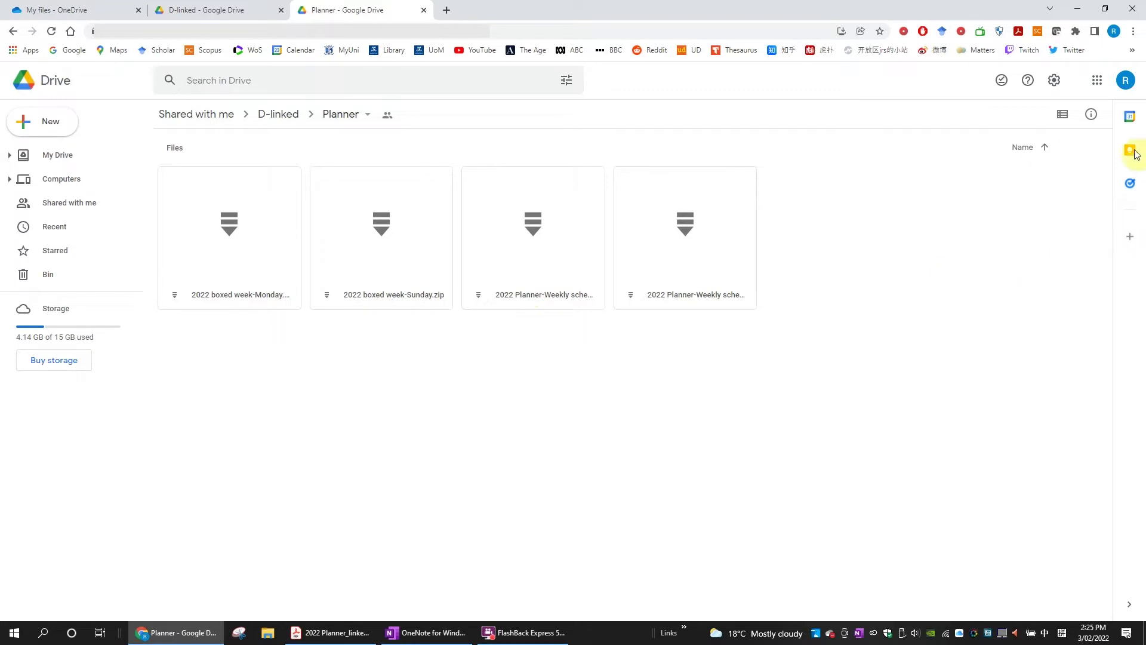
pyautogui.click(1063, 115)
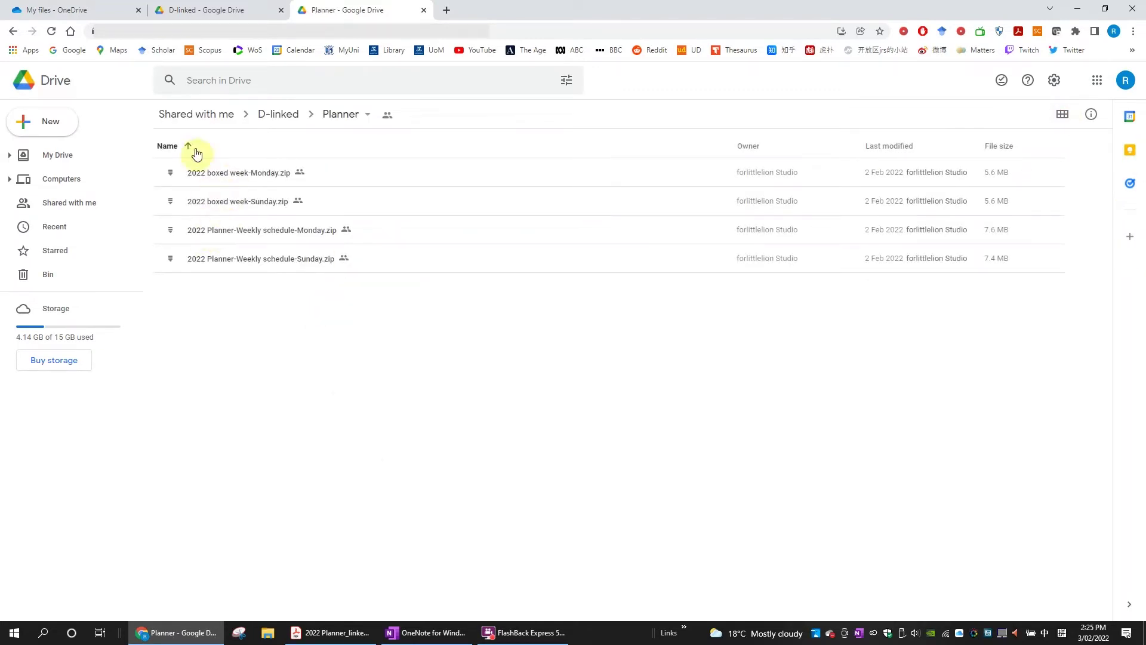
pyautogui.click(243, 179)
# - Download 2022 boxed week-Monday.zip and head to Chrome's downloads page
pyautogui.rightClick(222, 176)
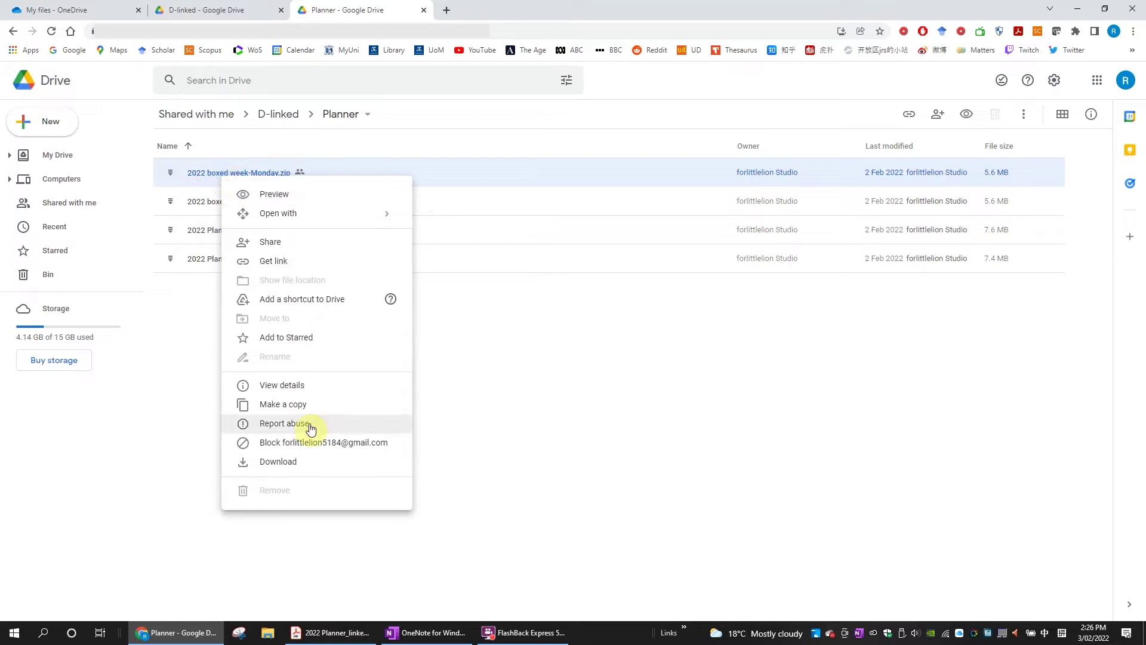
pyautogui.click(286, 464)
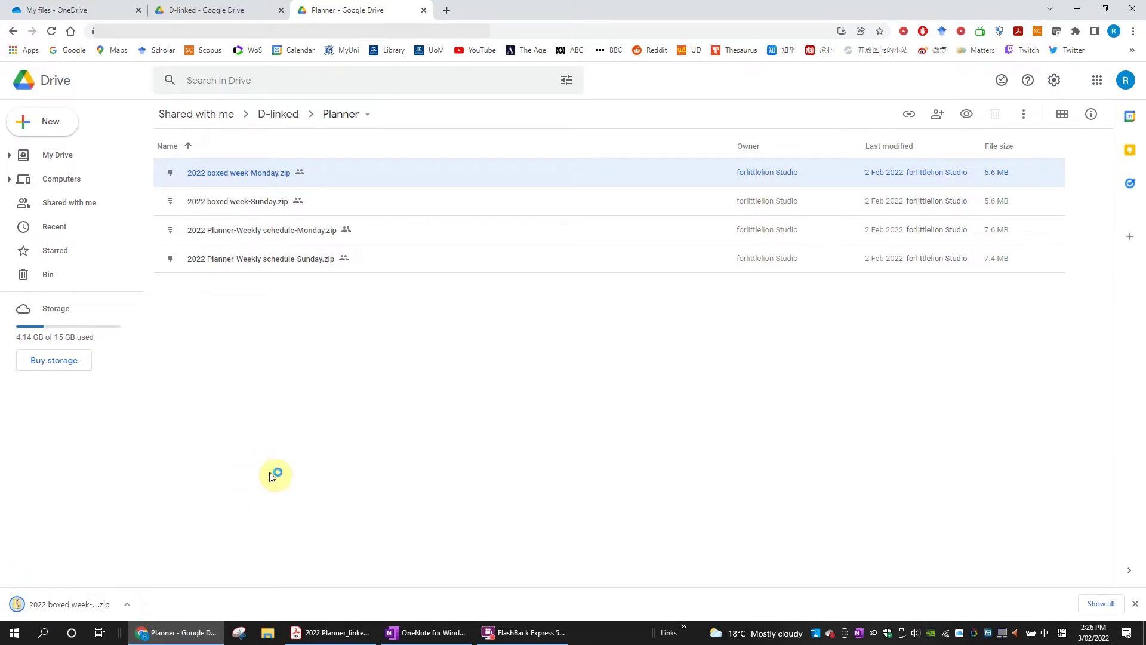
pyautogui.click(1135, 31)
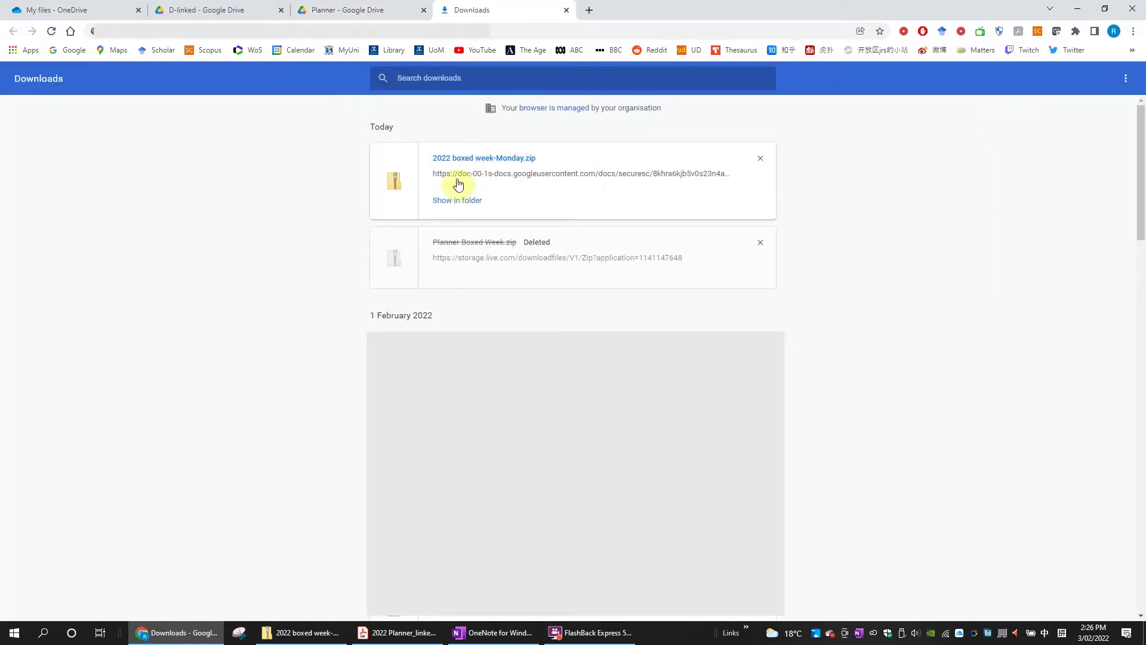
# - Reveal the downloaded 2022 boxed week-Monday.zip in the Downloads folder
pyautogui.click(458, 204)
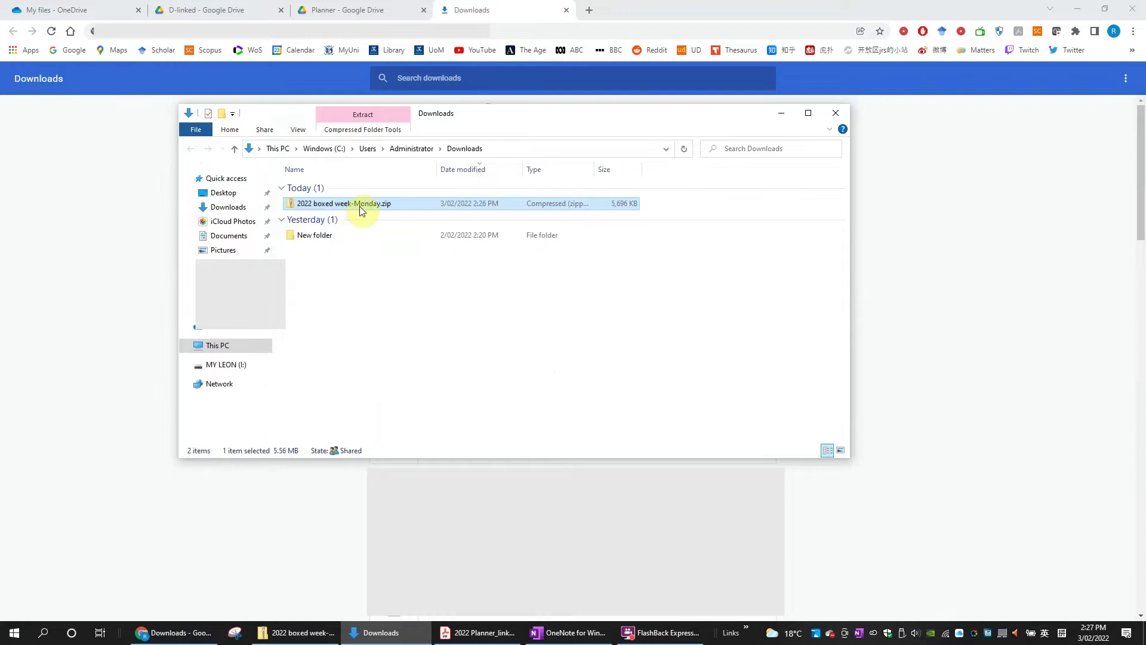
# - Extract the zip into the suggested 2022 boxed week-Monday folder
pyautogui.rightClick(353, 206)
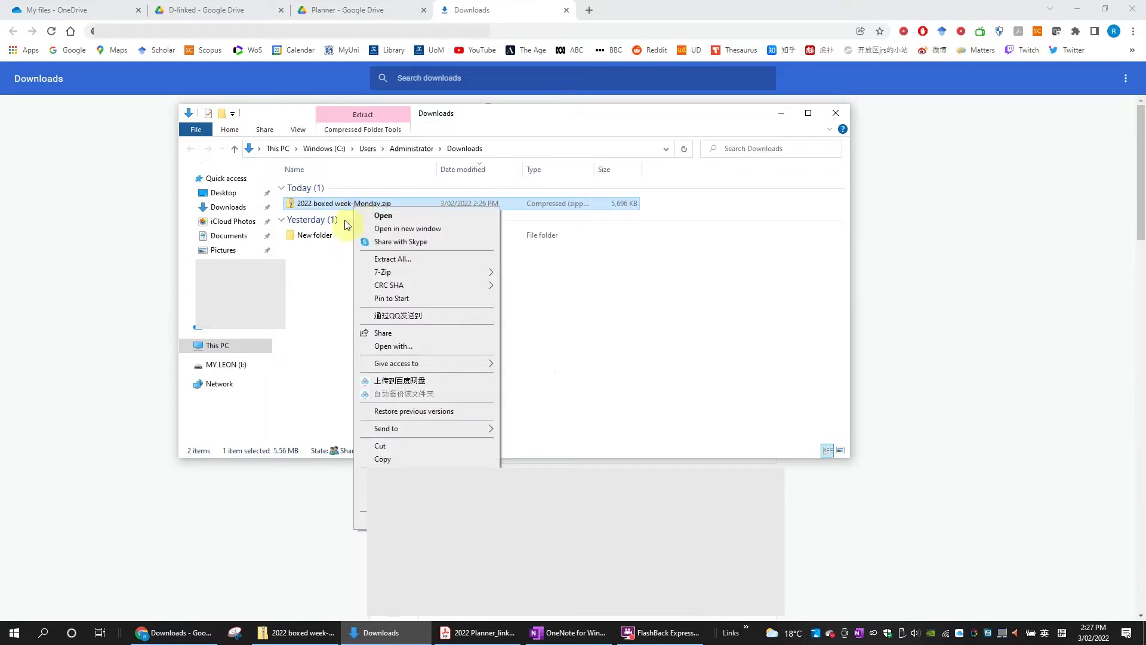
pyautogui.click(392, 259)
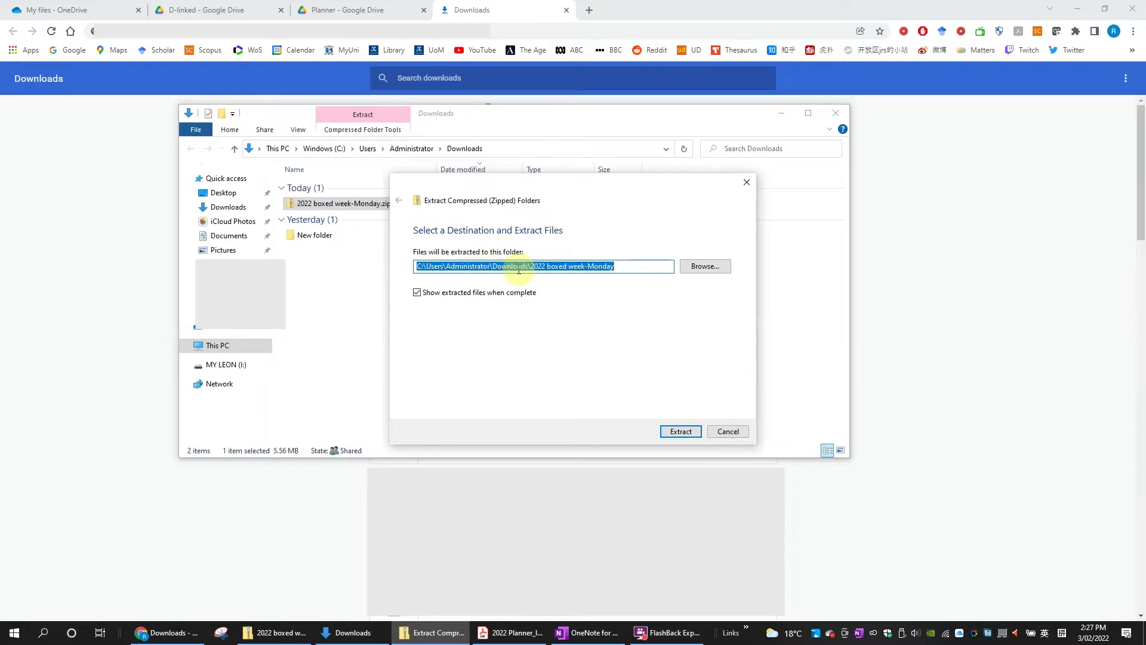
pyautogui.click(680, 434)
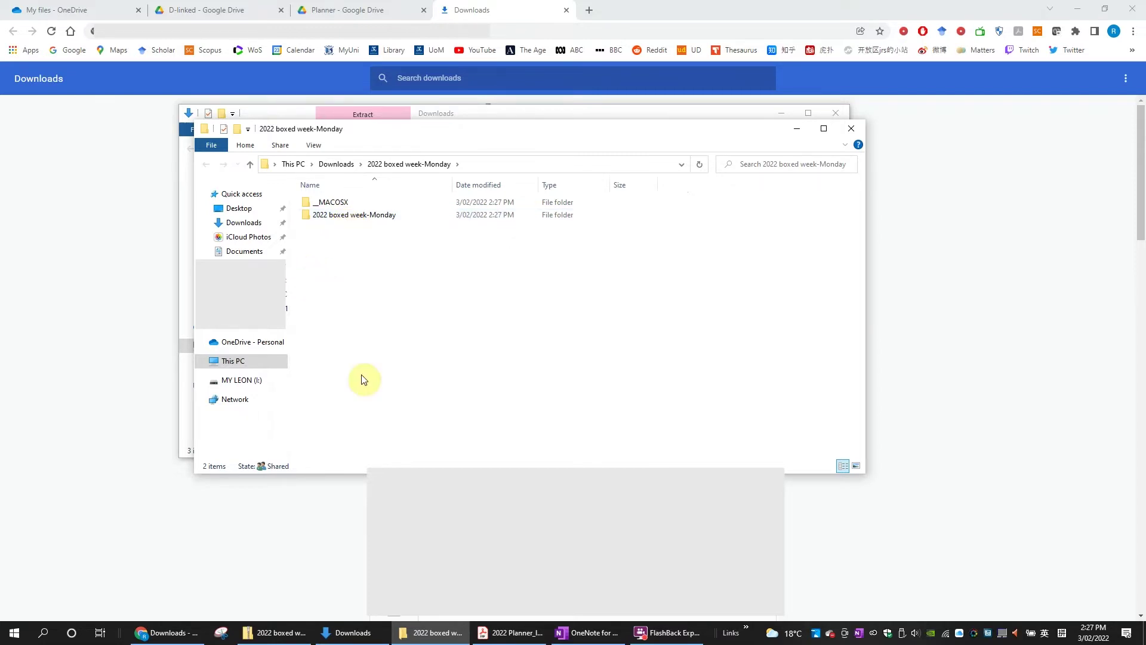
# - Go from the PDF's OneNote Notebook Importer link to the Import Saved Notebook folder picker
pyautogui.click(513, 632)
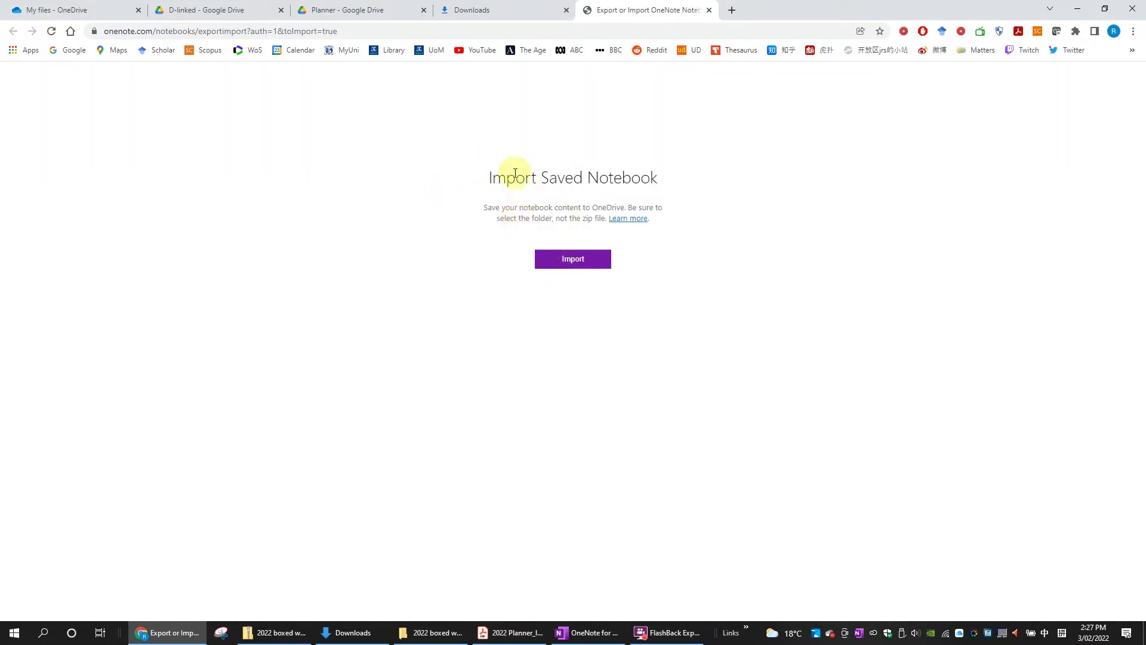
pyautogui.click(578, 264)
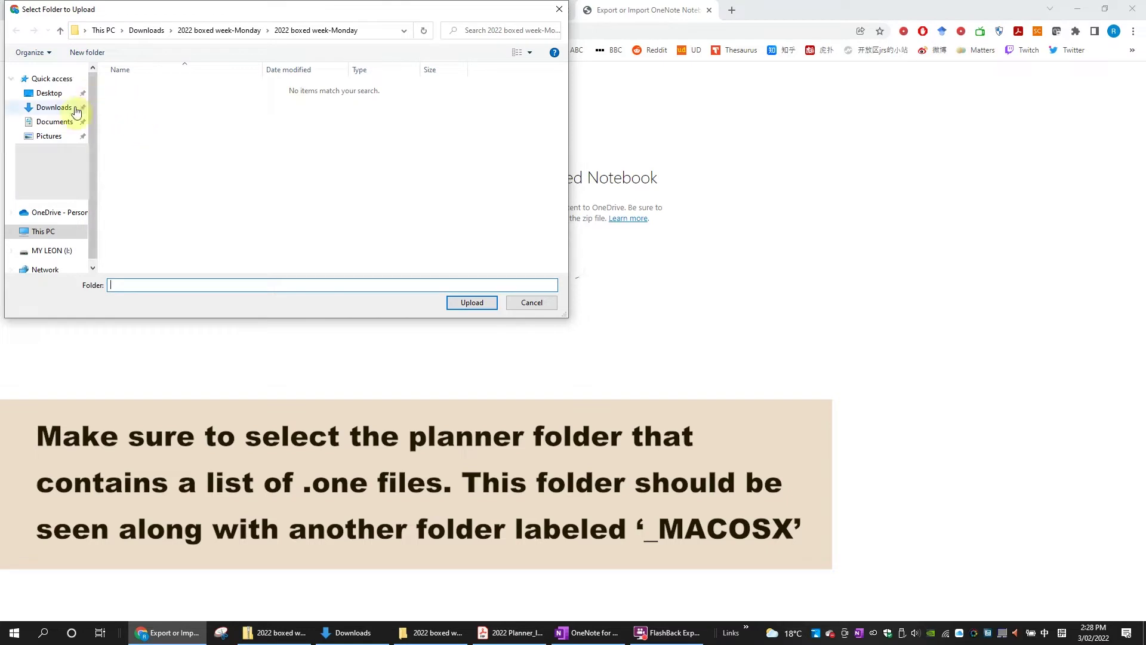
pyautogui.moveTo(49, 144)
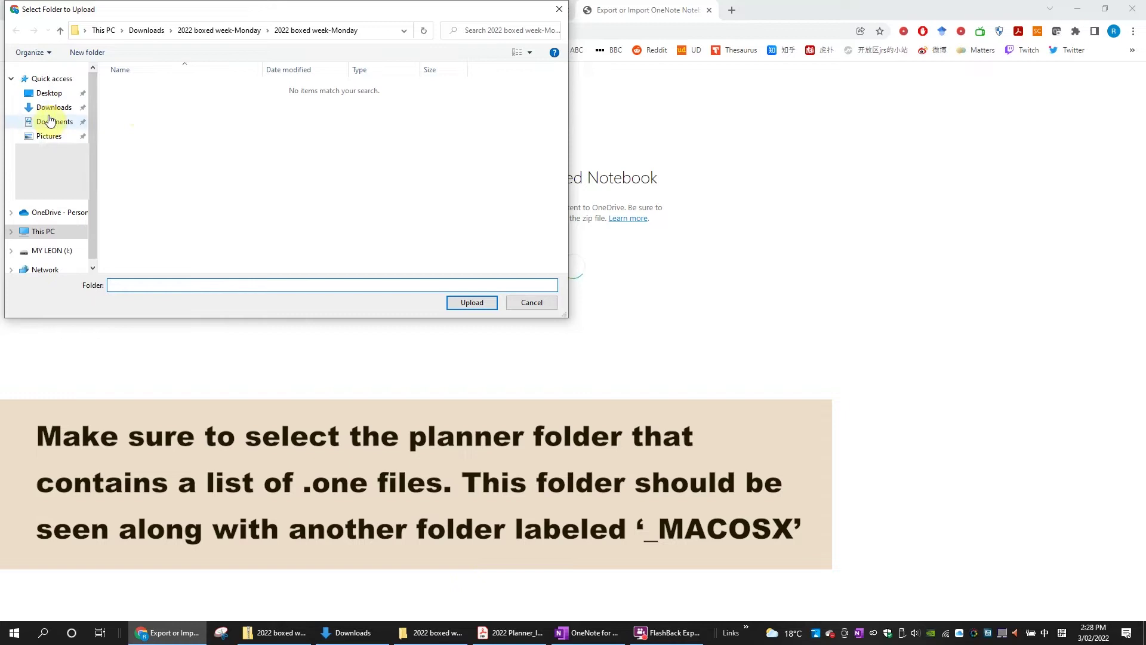
# - Copy the extracted 2022 boxed week-Monday folder's path from File Explorer
pyautogui.click(56, 111)
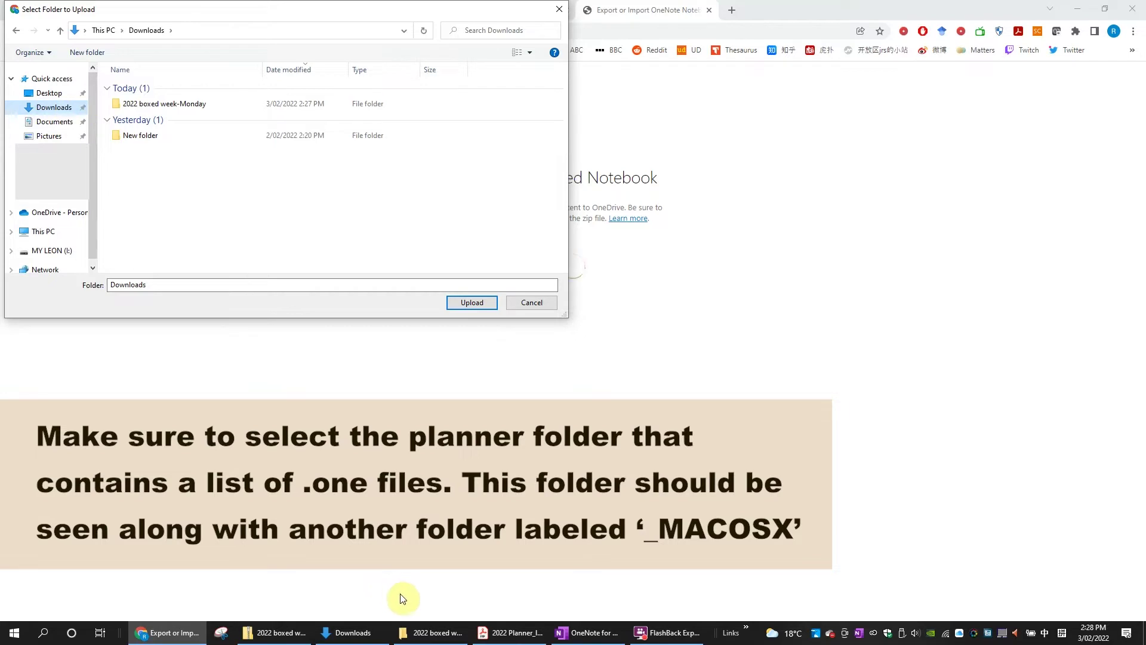
pyautogui.click(436, 635)
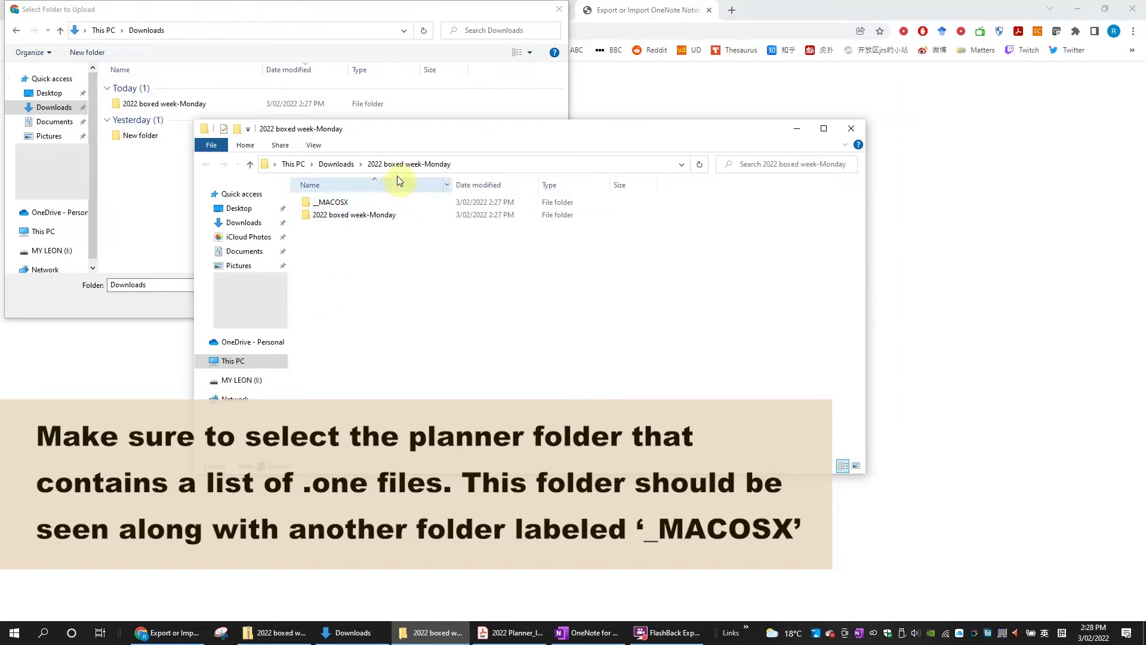
pyautogui.click(488, 169)
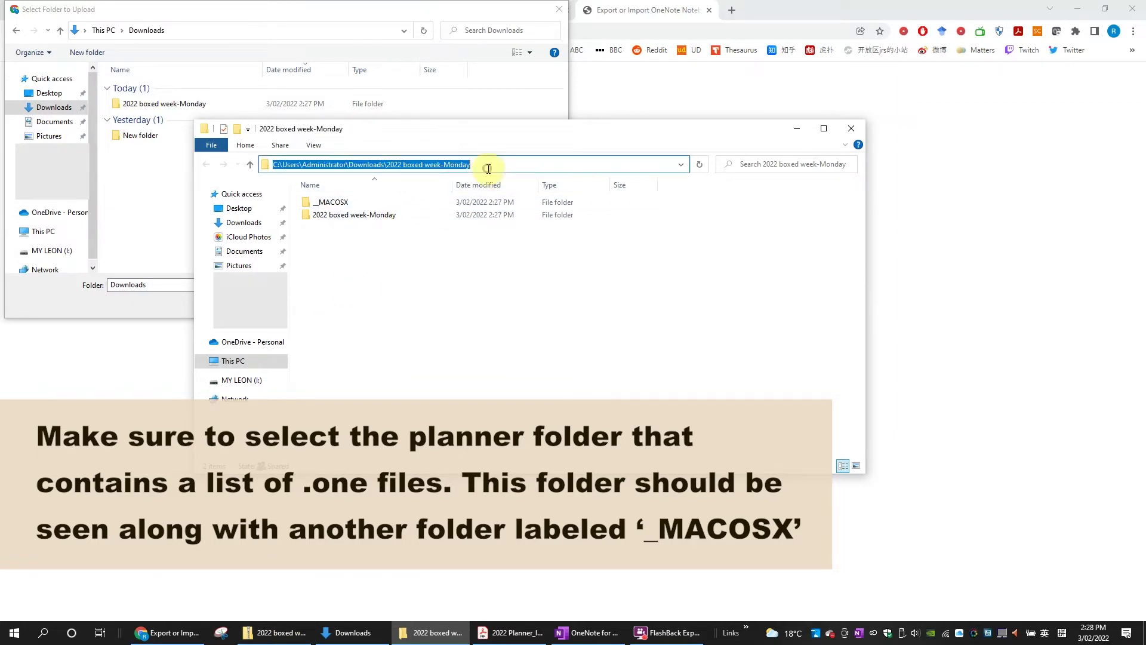
pyautogui.rightClick(435, 170)
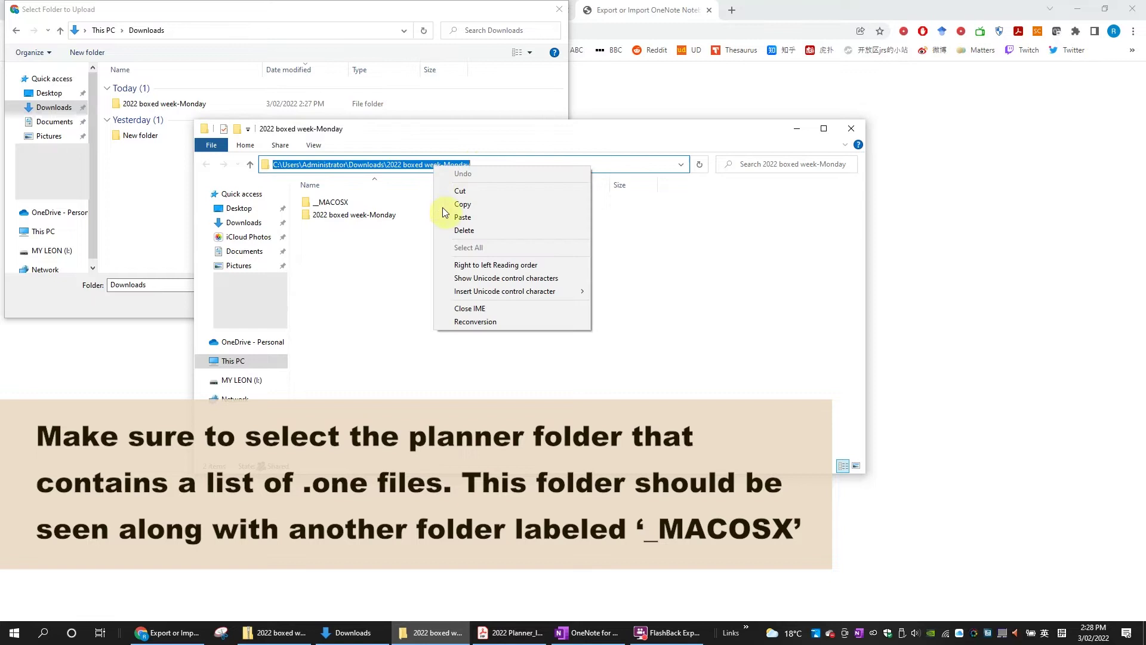
pyautogui.click(463, 204)
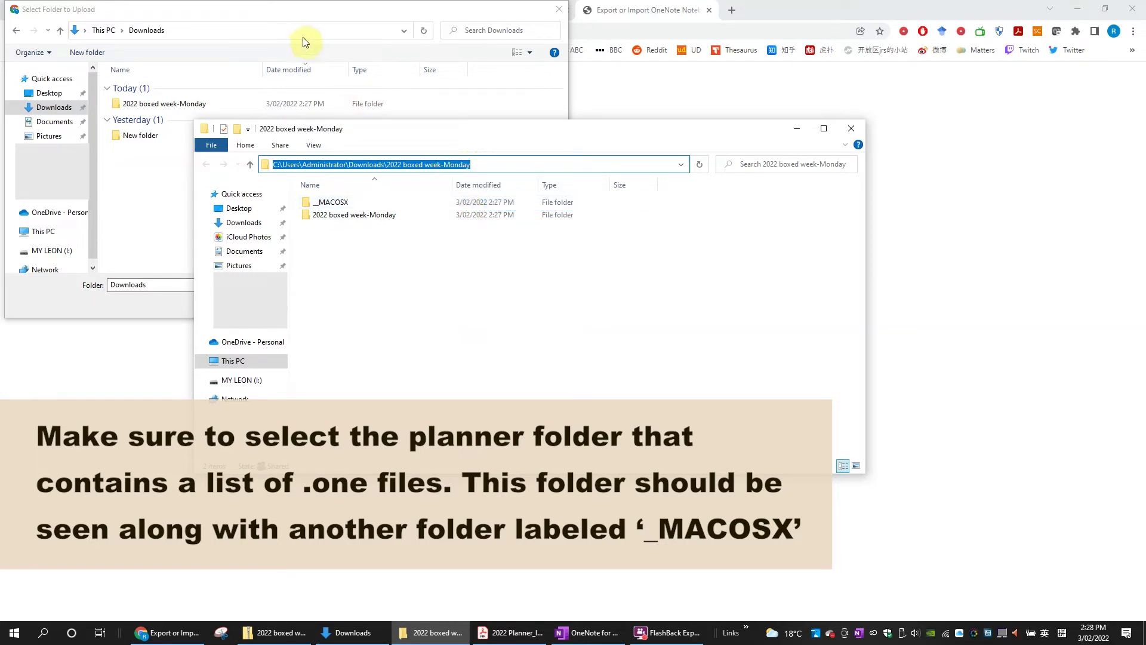
# - Navigate the upload picker to that path and choose the inner 2022 boxed week-Monday folder
pyautogui.click(326, 27)
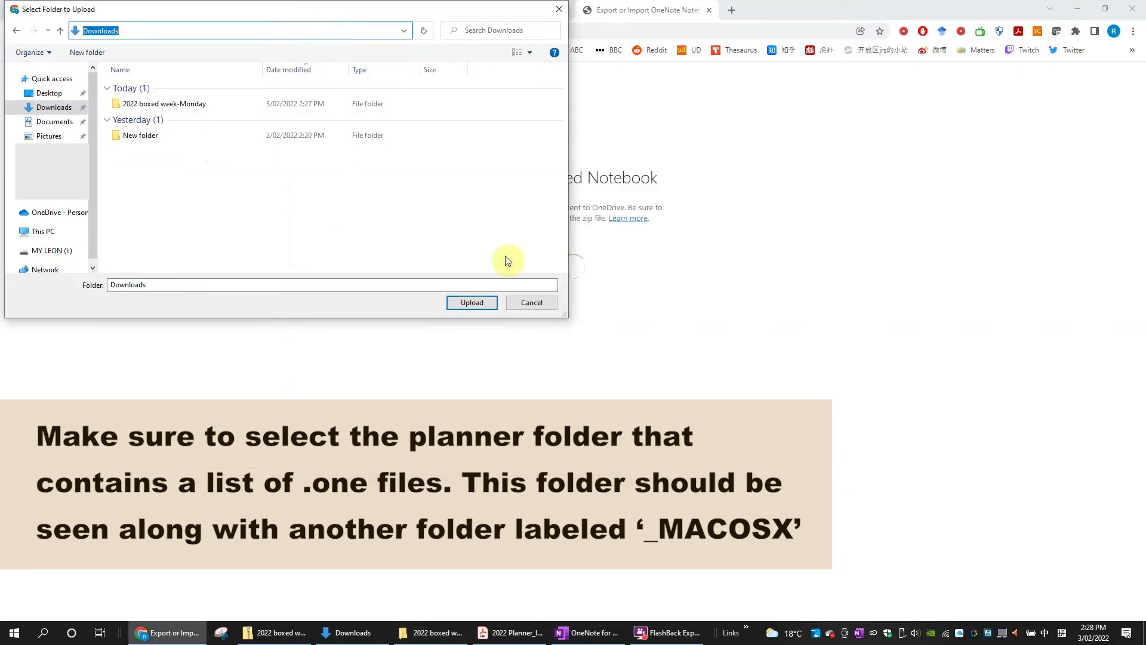
pyautogui.doubleClick(149, 30)
pyautogui.rightClick(151, 30)
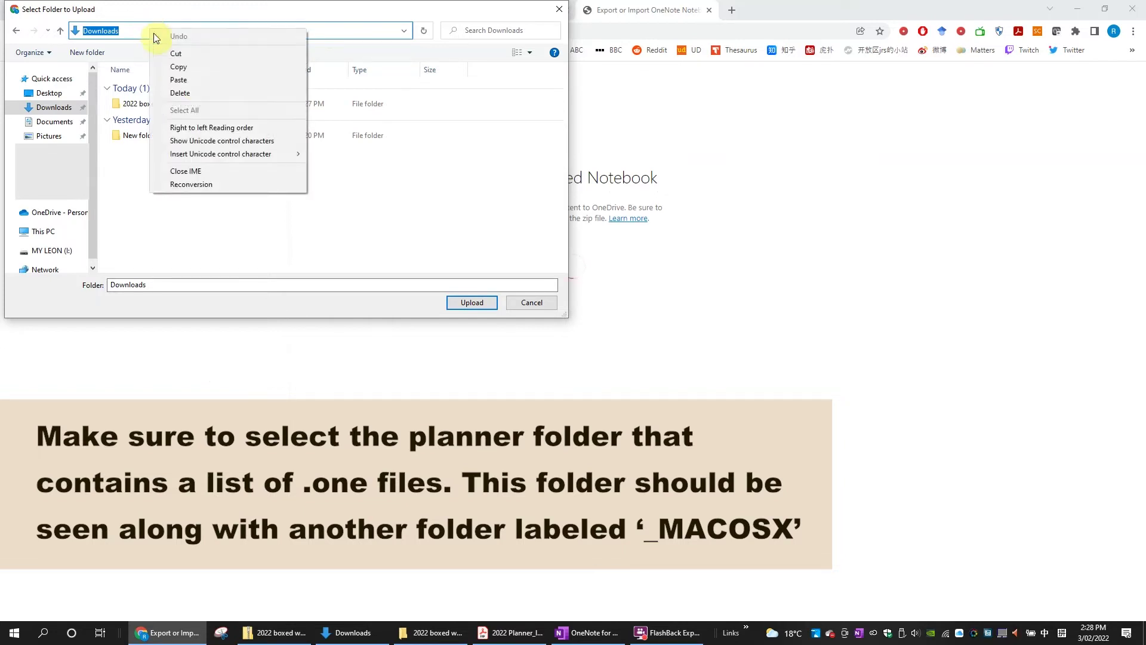
pyautogui.click(205, 83)
pyautogui.press('Return')
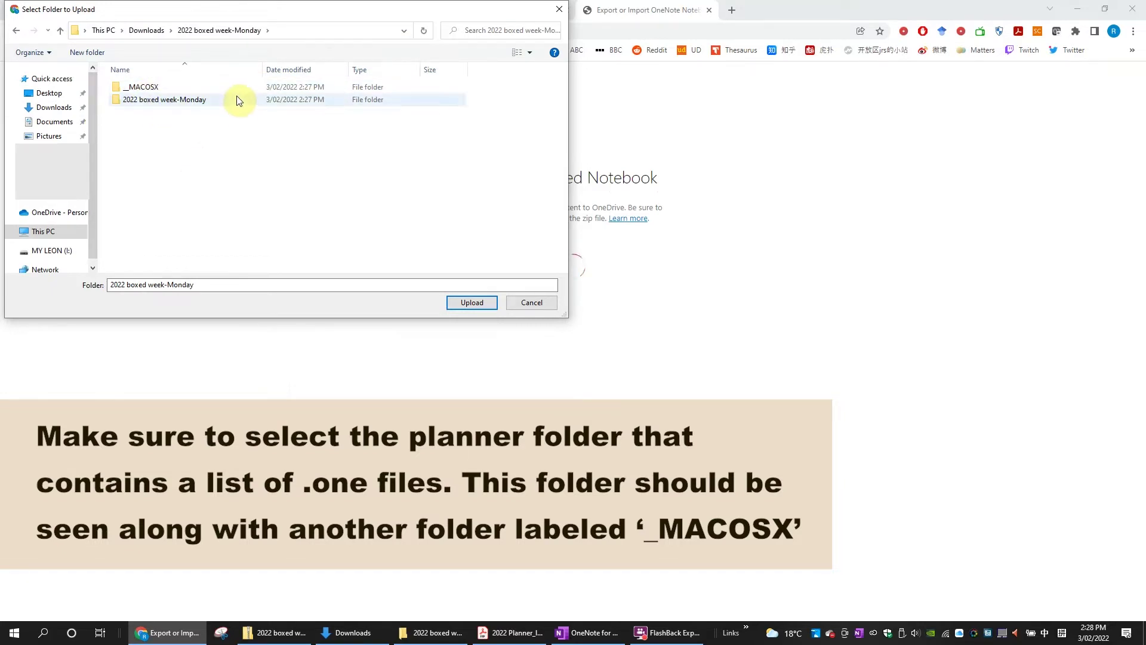
pyautogui.click(222, 99)
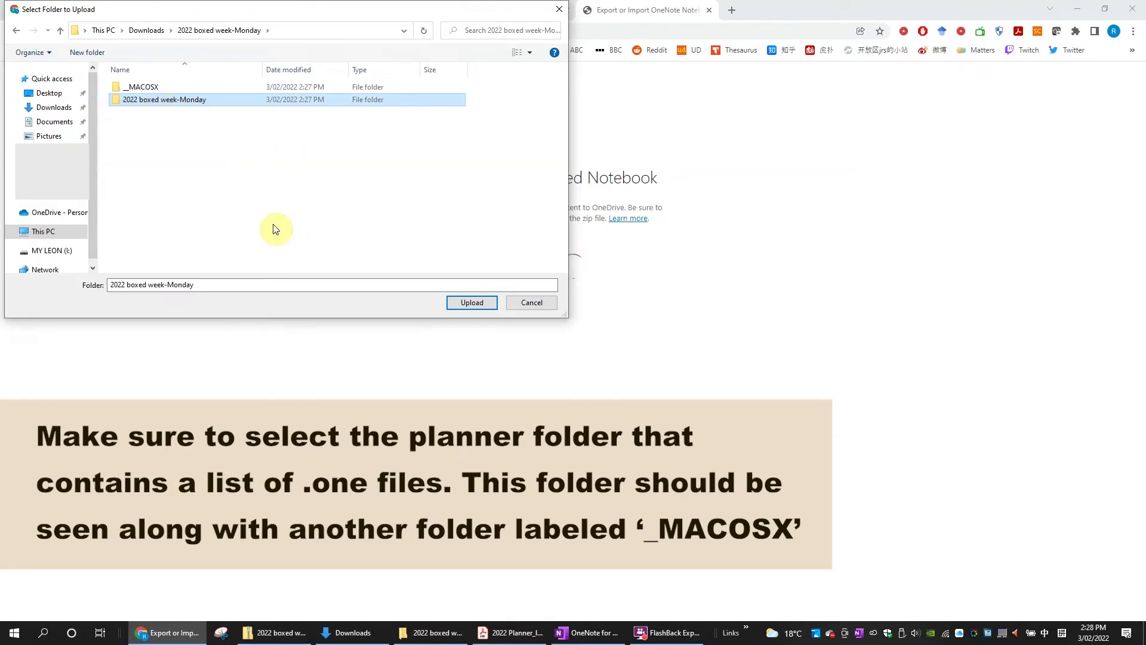
# - Confirm uploading the planner folder's 15 files to start the import
pyautogui.click(467, 306)
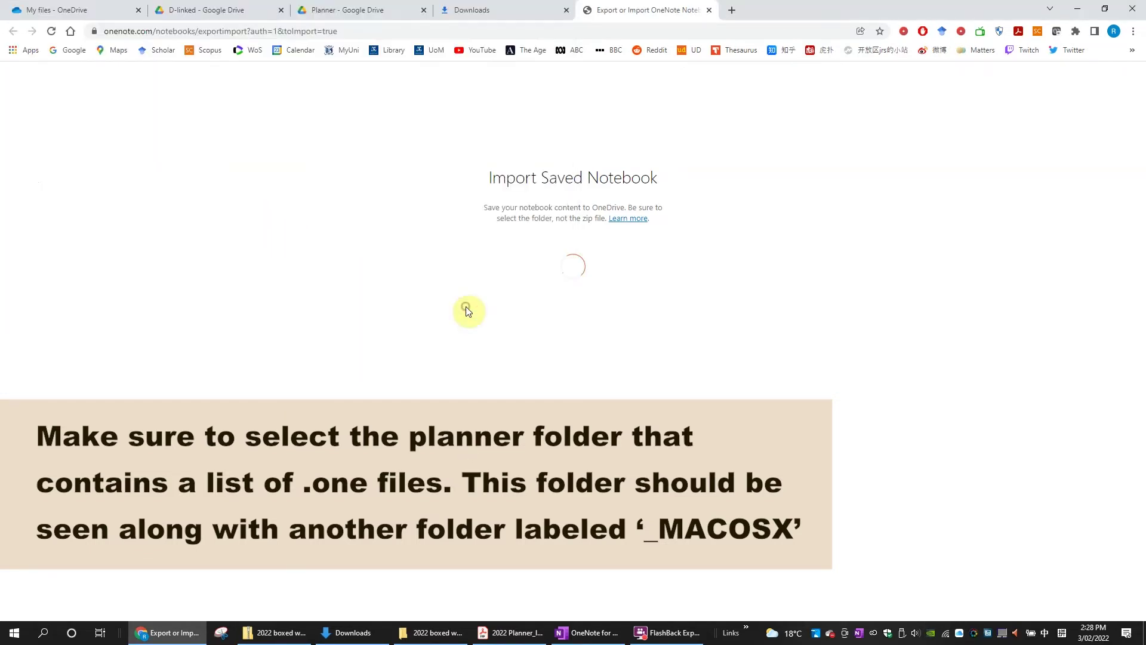
pyautogui.click(626, 110)
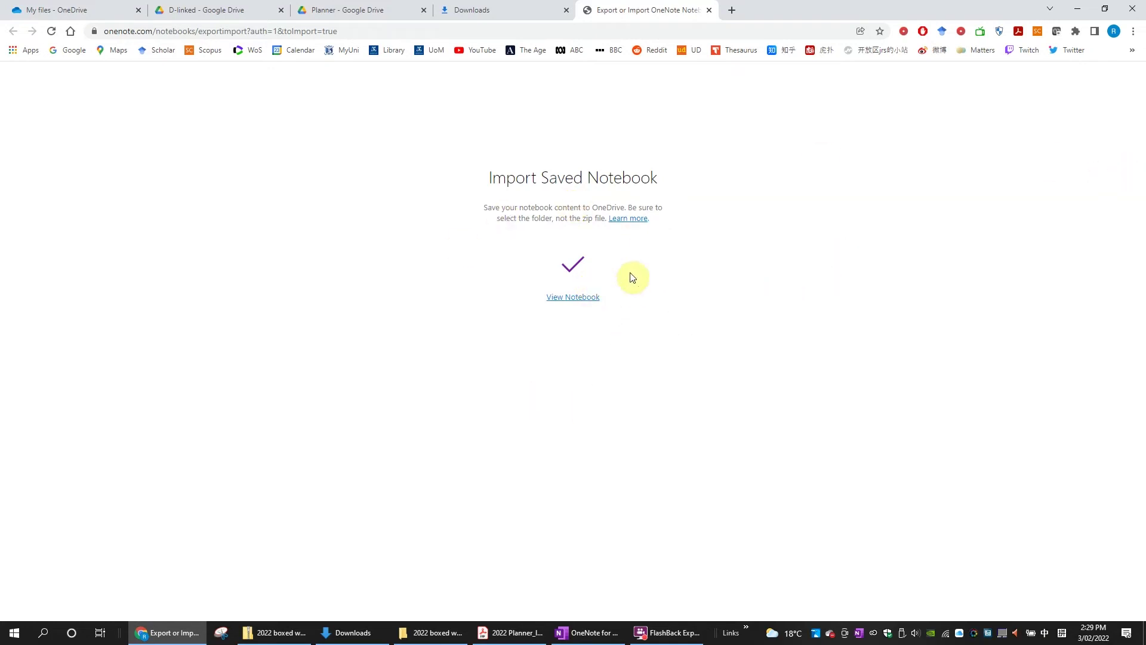
# - Close the import page and refresh OneDrive's Documents folder to show the new notebook
pyautogui.click(710, 9)
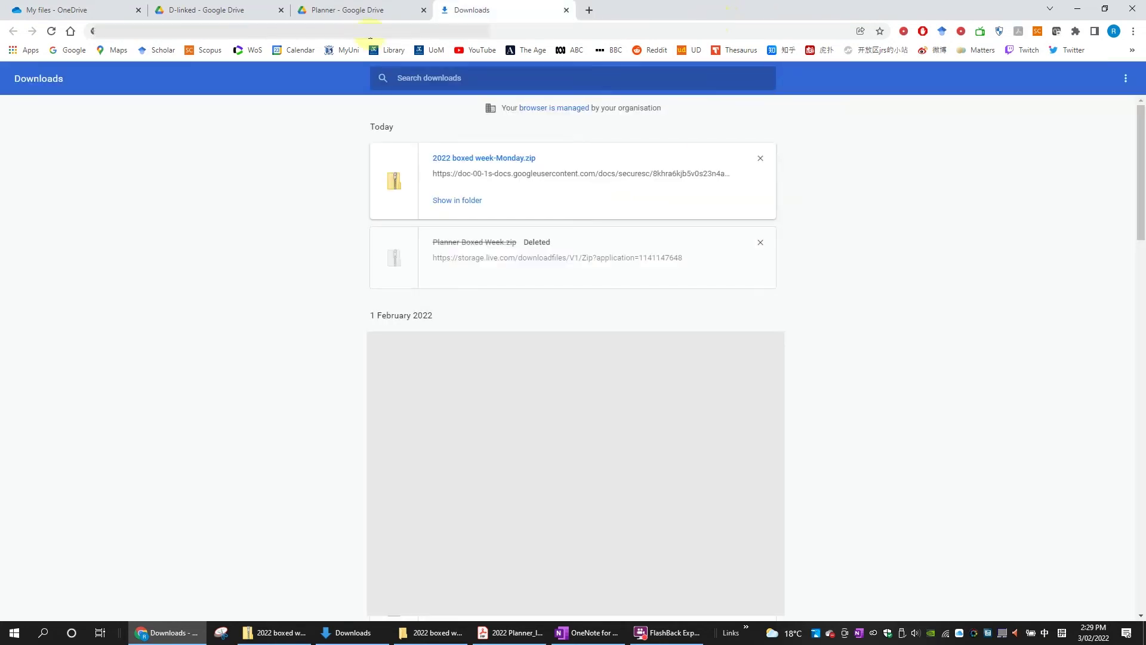
pyautogui.click(103, 11)
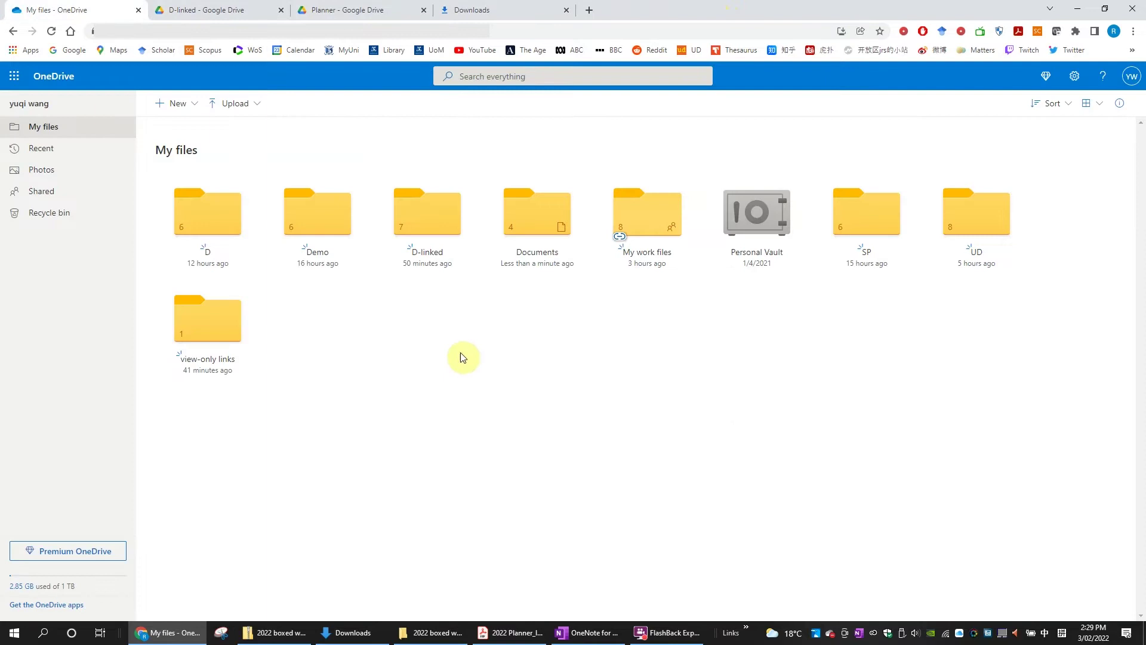
pyautogui.click(538, 261)
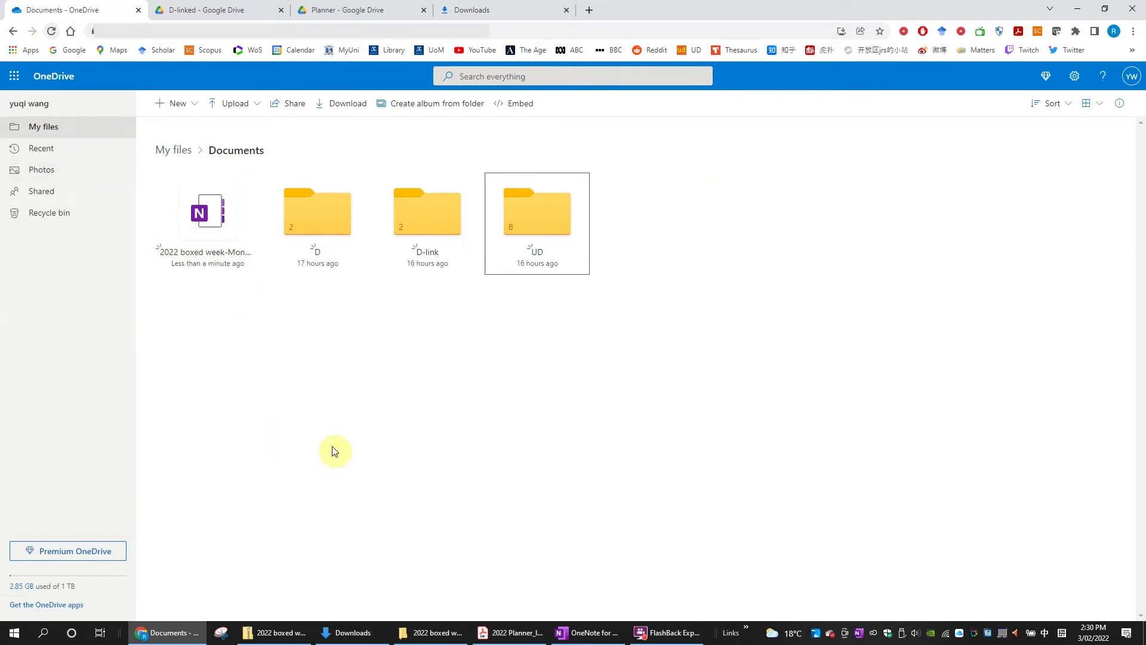
pyautogui.click(53, 33)
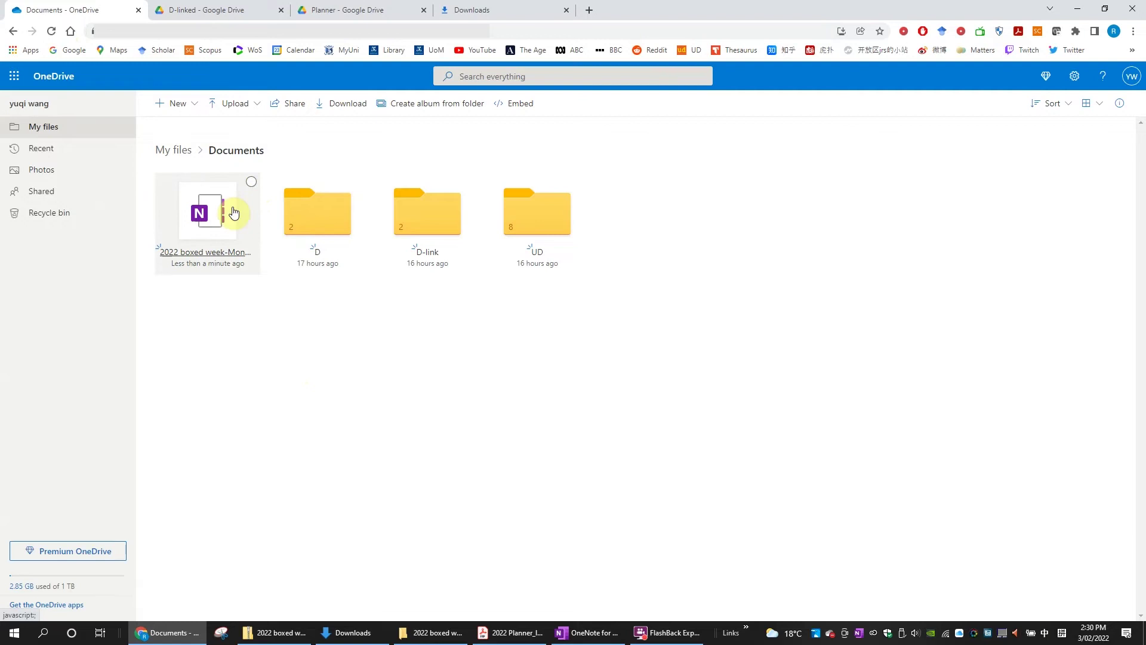
# - Launch the imported notebook in OneNote for Windows 10 via Open in app
pyautogui.rightClick(218, 218)
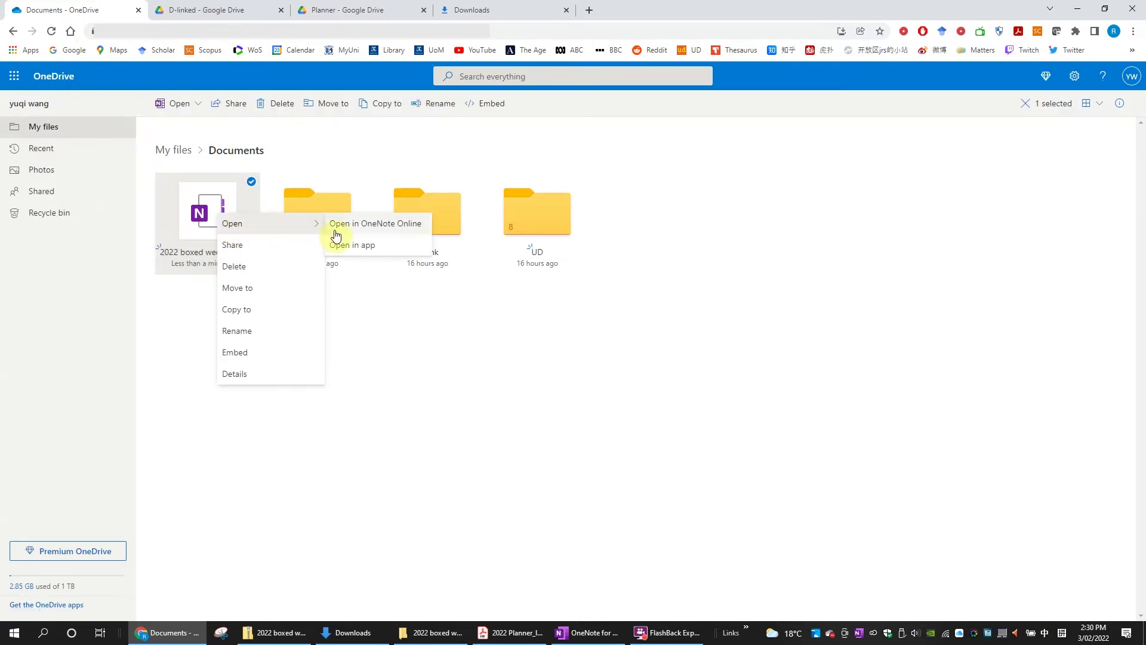
pyautogui.moveTo(269, 223)
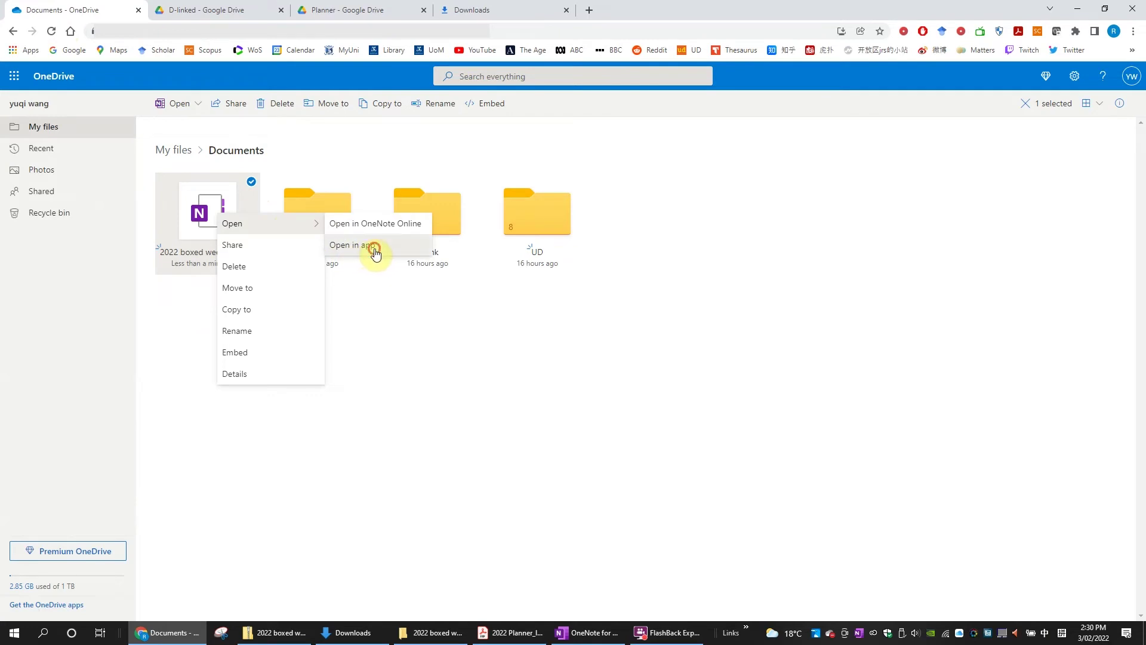
pyautogui.click(373, 251)
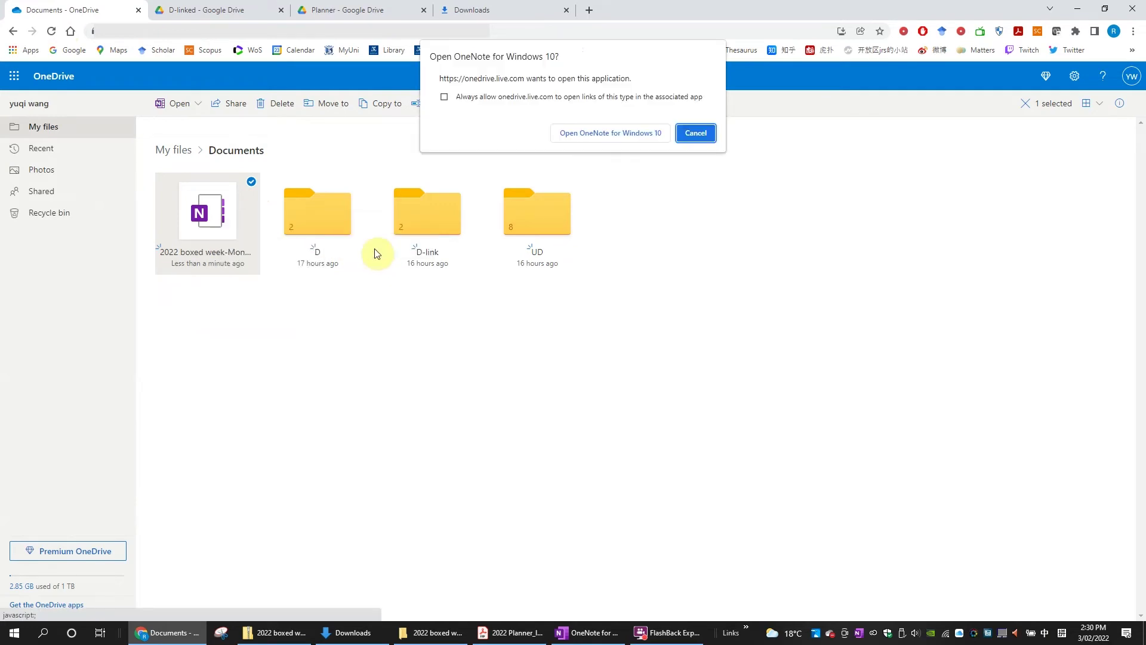
pyautogui.click(593, 135)
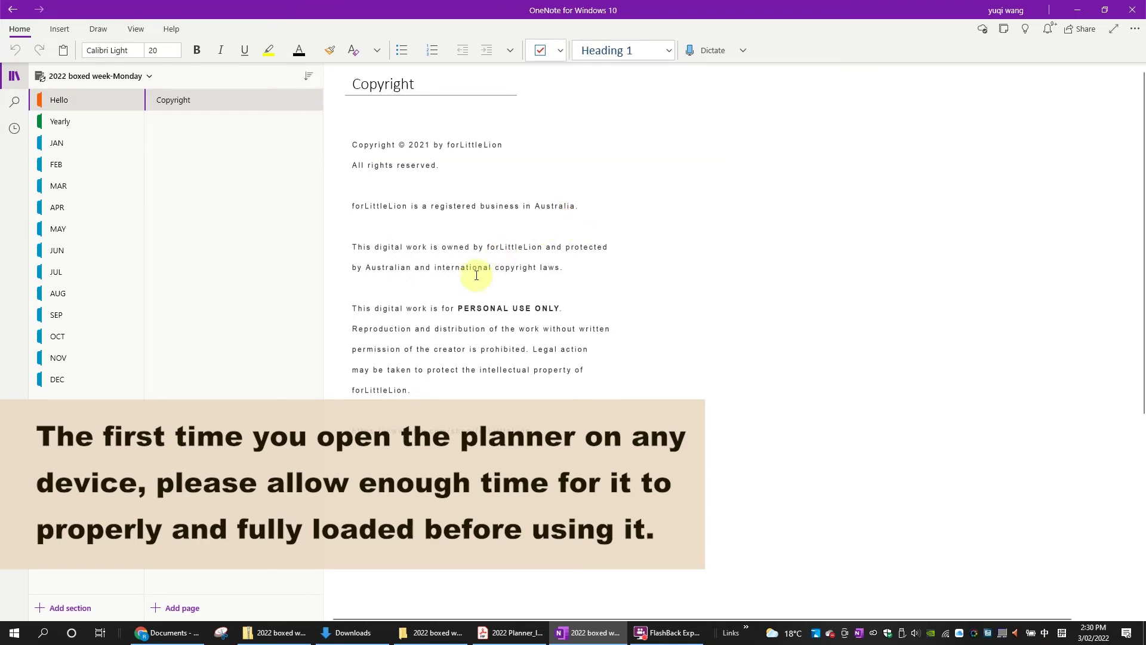
# - Load the Yearly and JAN sections of the 2022 boxed week-Monday notebook
pyautogui.click(63, 125)
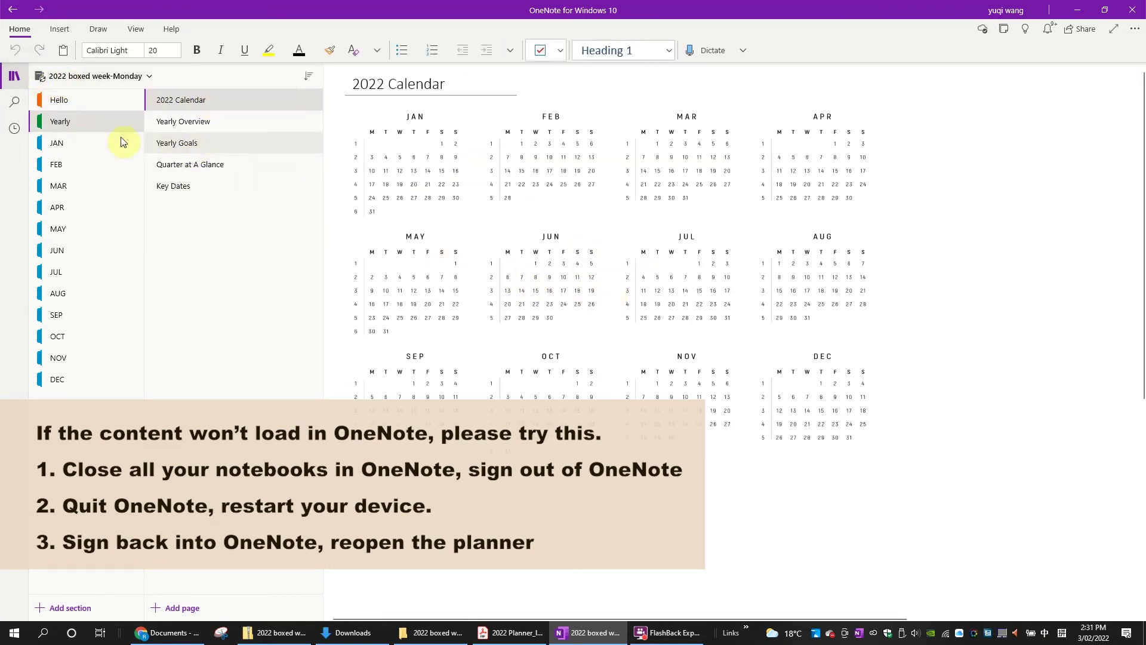
pyautogui.click(86, 141)
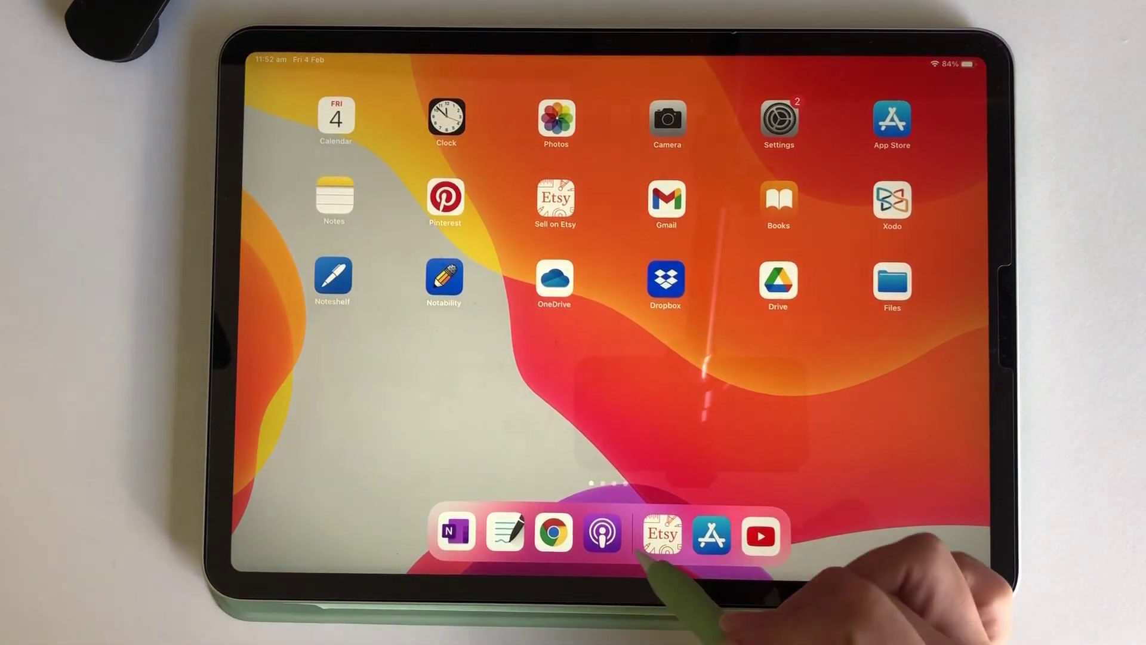
# - Launch OneNote on the iPad and bring up the More Notebooks list
pyautogui.click(456, 535)
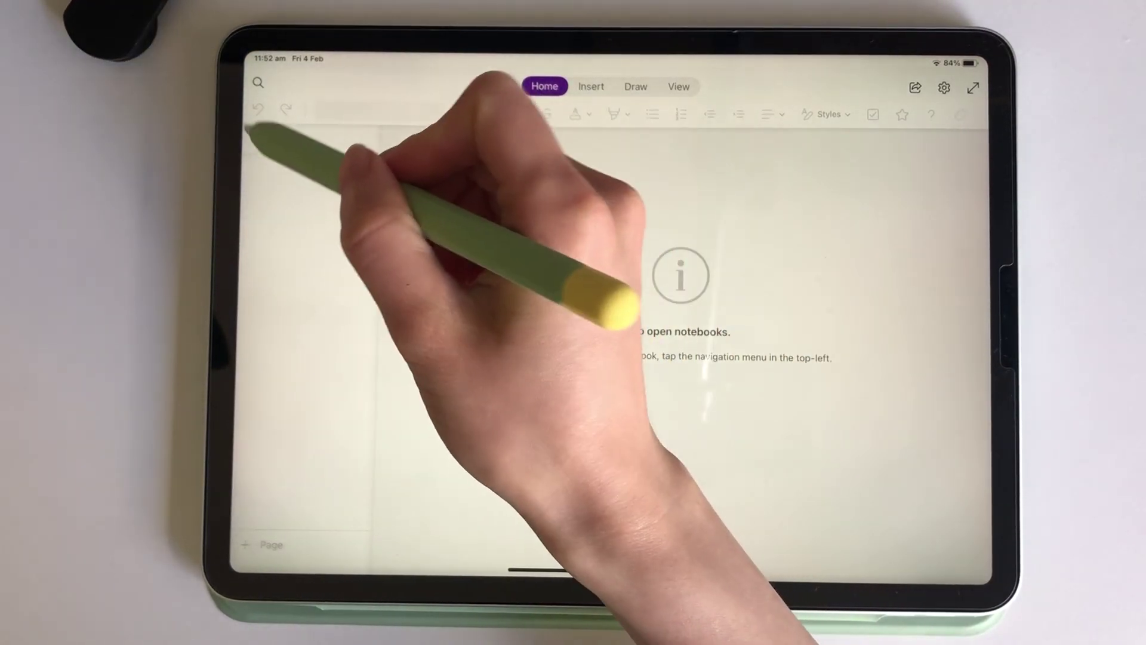
pyautogui.click(255, 135)
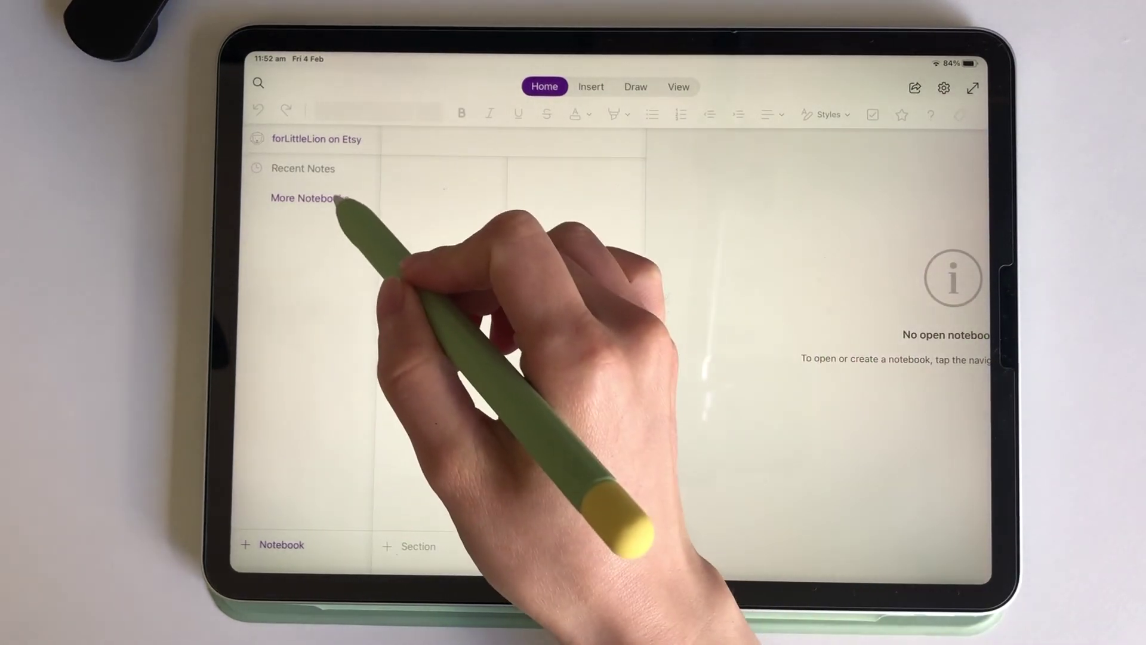
pyautogui.click(332, 199)
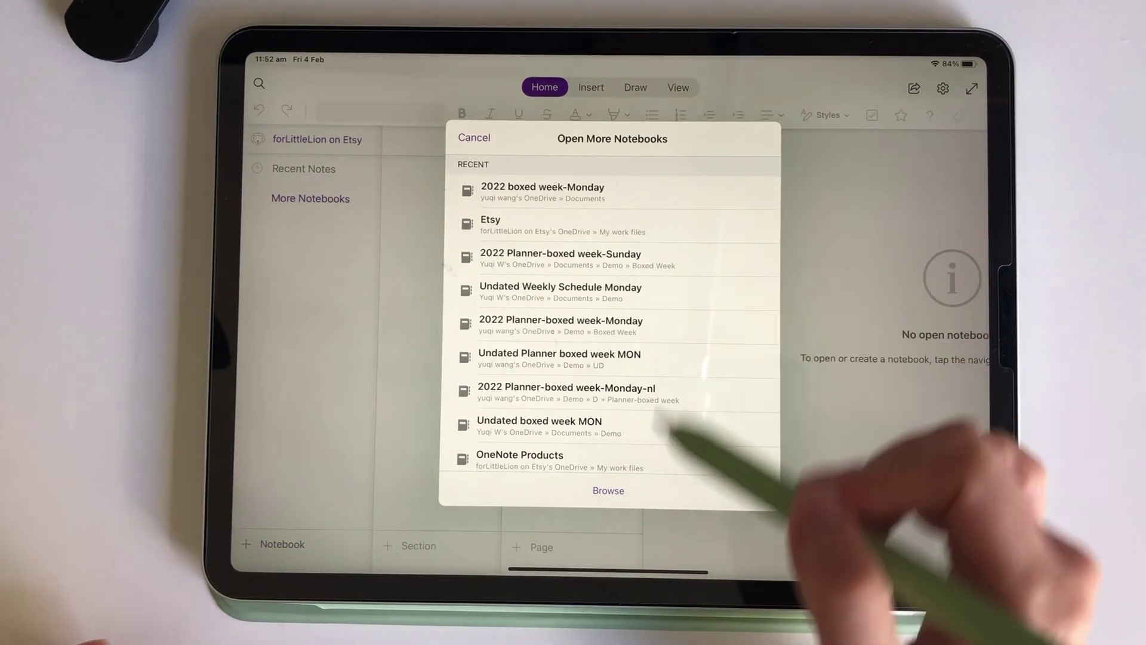
# - Browse OneDrive - Personal > Documents and open the 2022 boxed week-Monday notebook
pyautogui.click(610, 490)
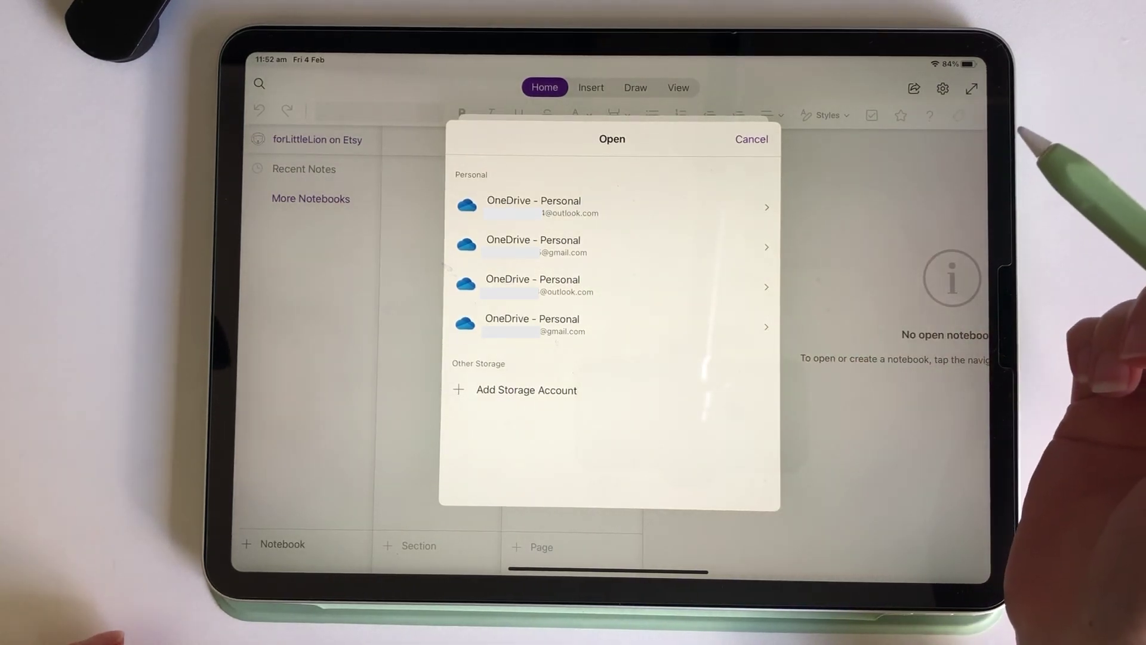
pyautogui.click(537, 245)
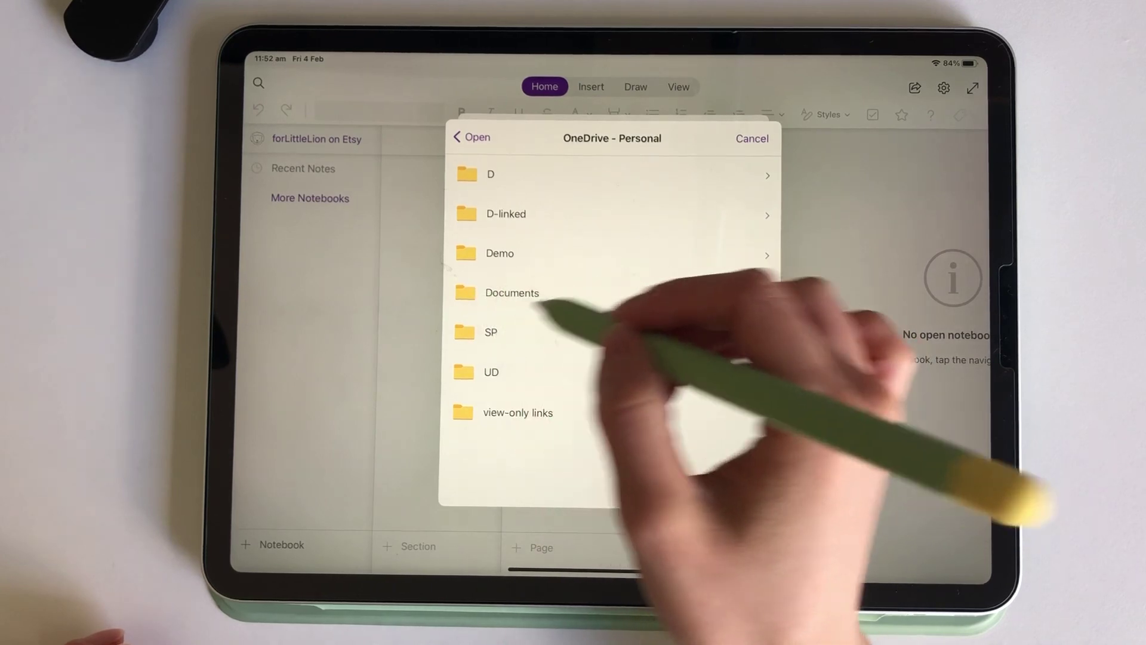
pyautogui.click(582, 293)
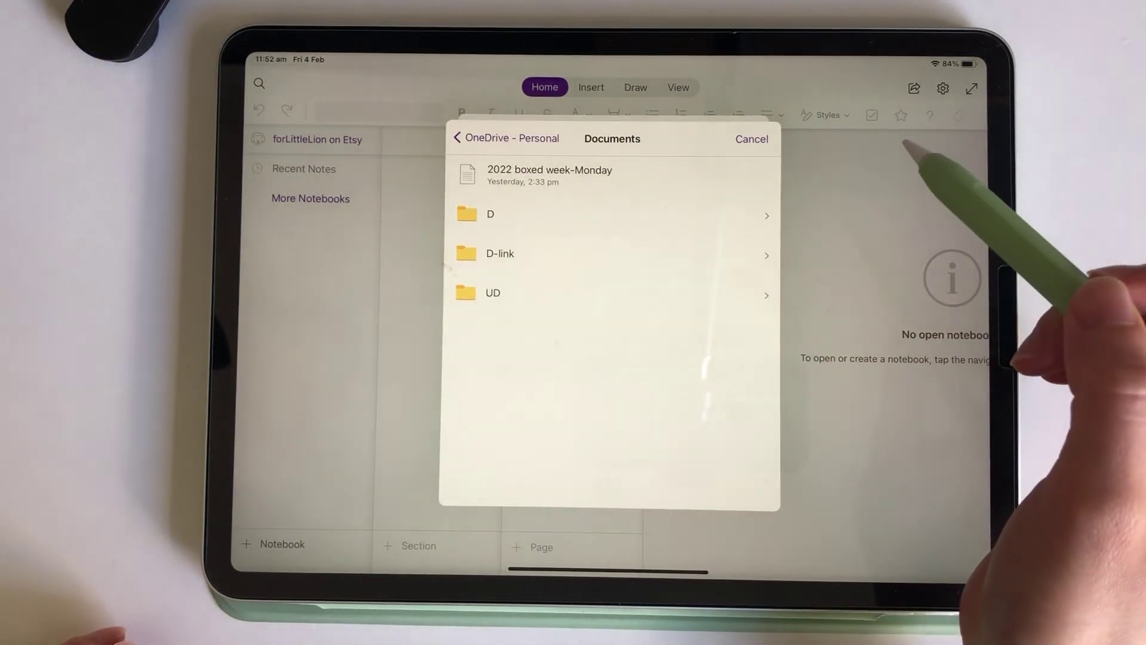
pyautogui.click(653, 174)
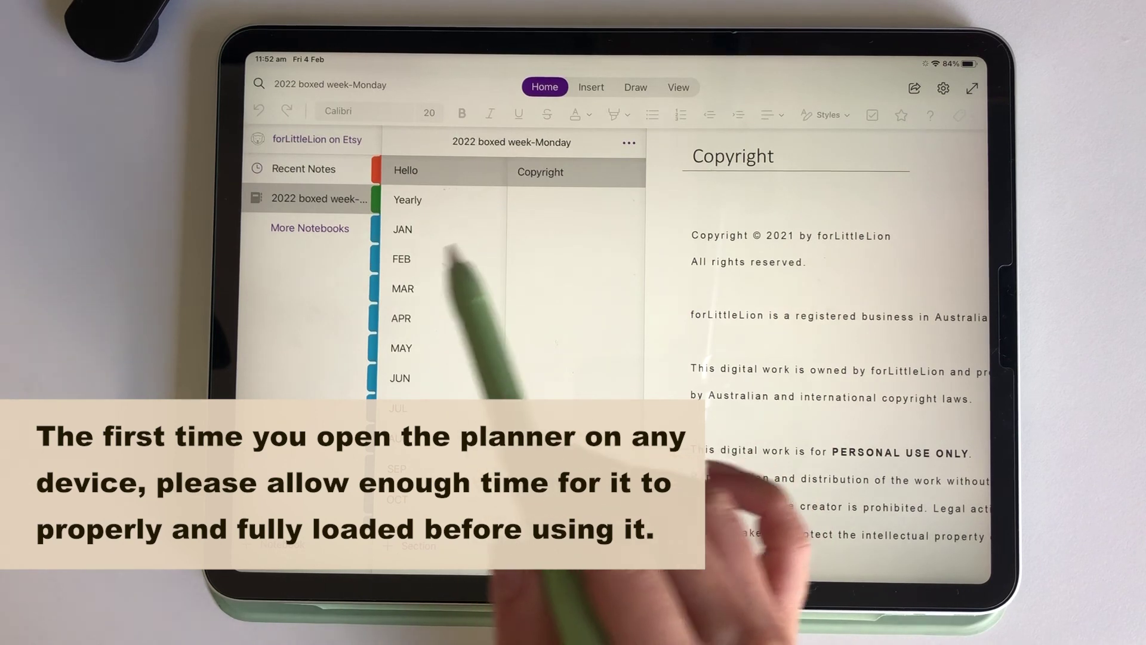
# - Load the JAN section and display the JAN 1 SAT daily planner page
pyautogui.click(439, 229)
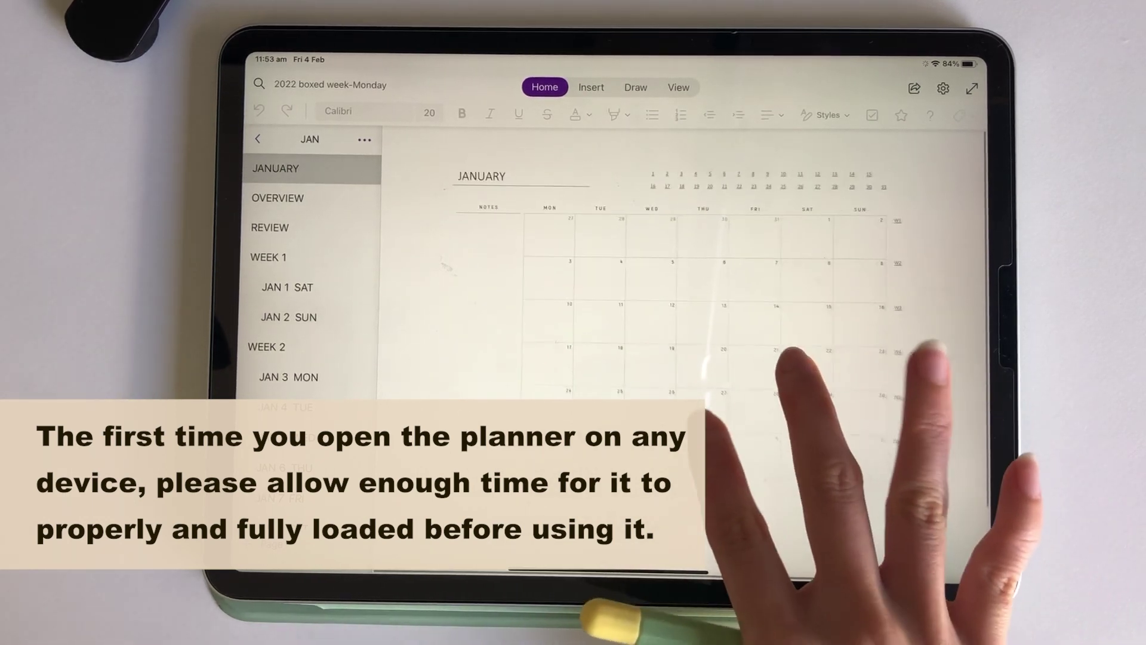
pyautogui.scroll(2, 851, 359)
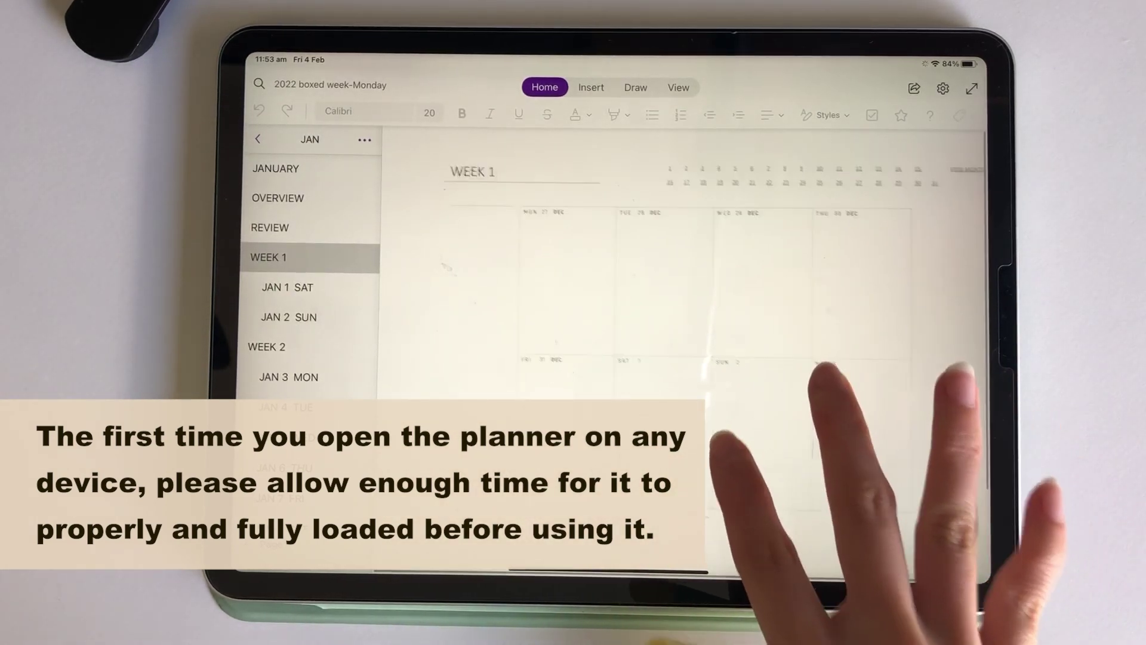
pyautogui.moveTo(823, 368); pyautogui.dragTo(793, 322)
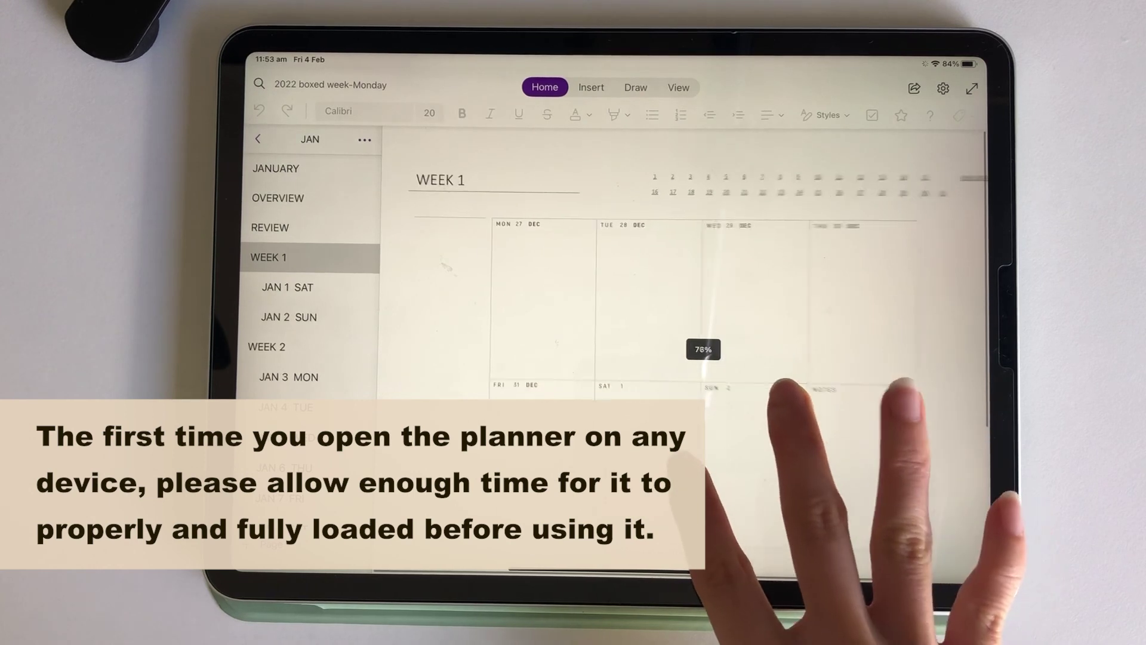
pyautogui.scroll(-2, 698, 349)
pyautogui.click(288, 286)
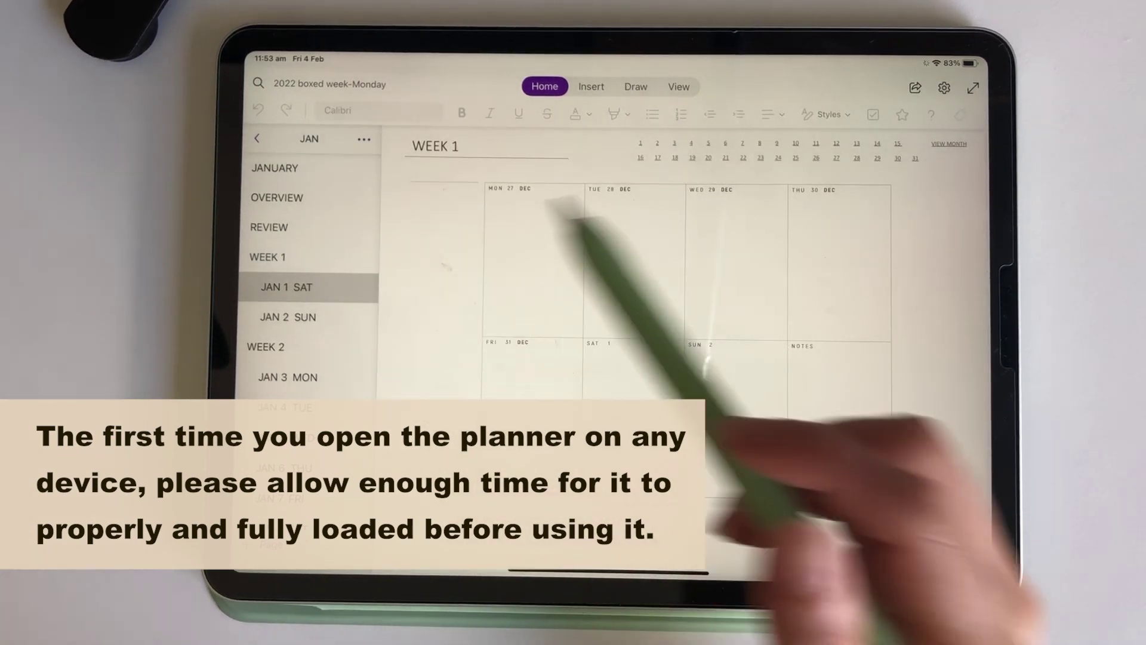